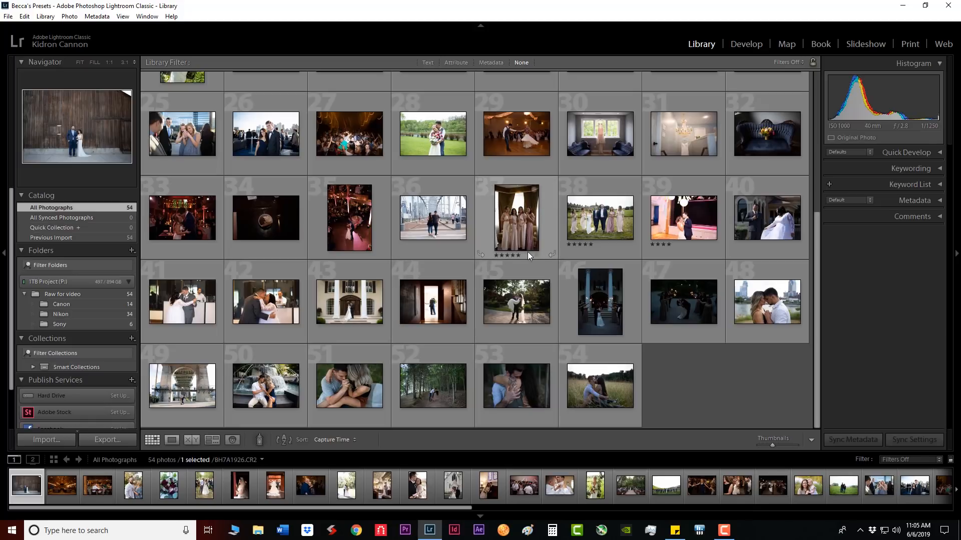
# - Open the first catalog photo, the couple in front of the wooden barn wall, in the Develop module
pyautogui.scroll(3, 525, 254)
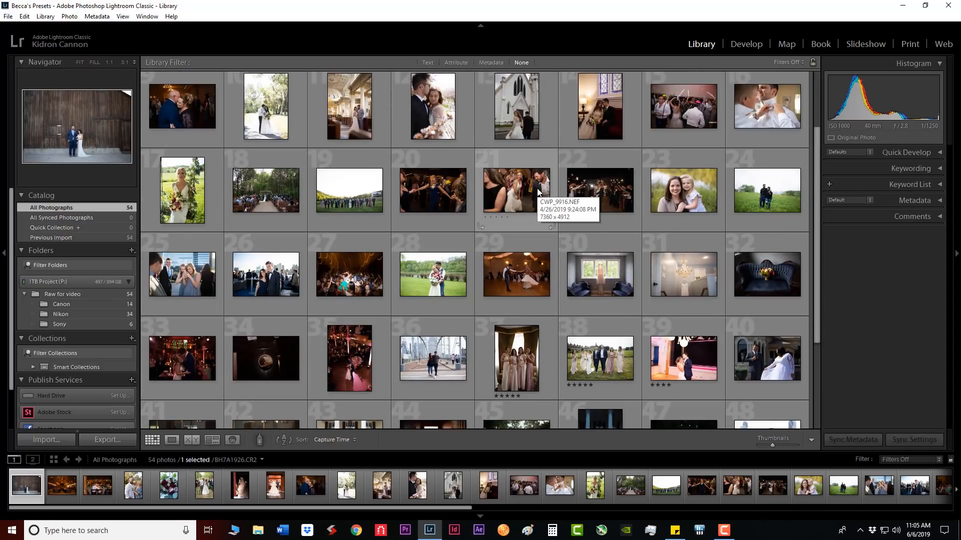
pyautogui.scroll(1, 536, 189)
pyautogui.click(593, 244)
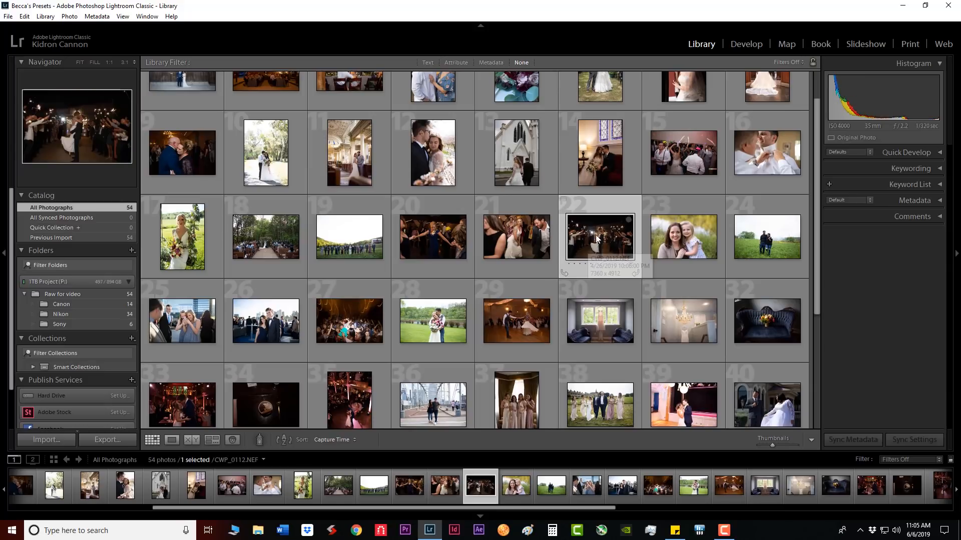
pyautogui.click(352, 403)
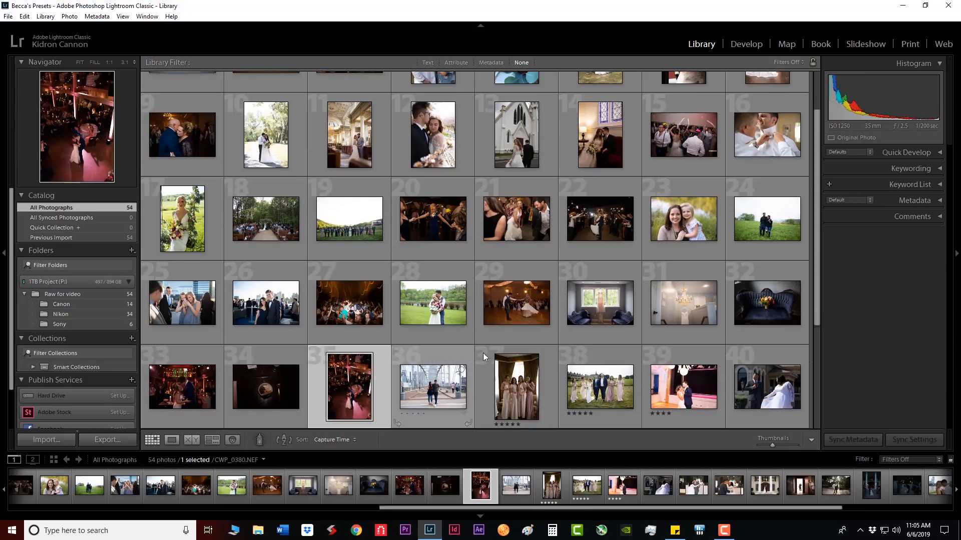
pyautogui.scroll(2, 601, 250)
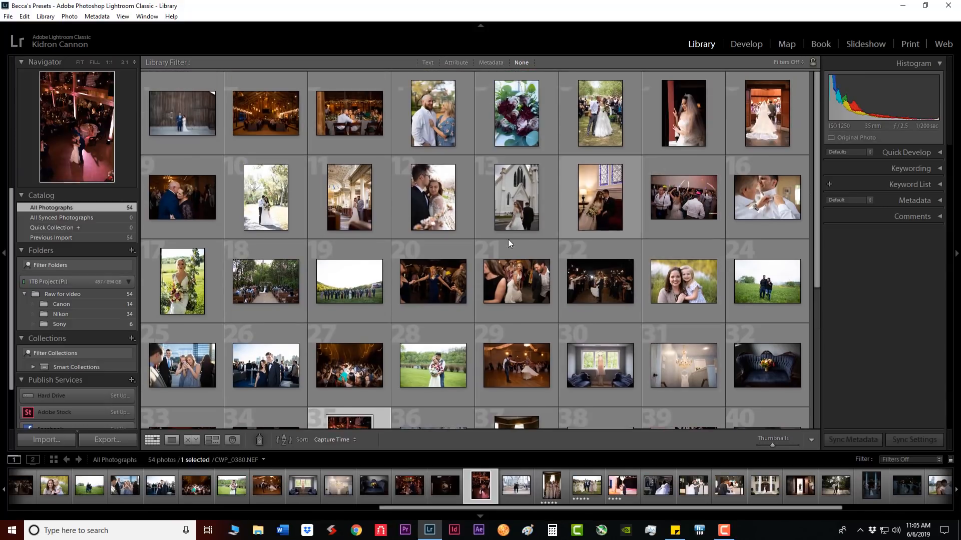
pyautogui.click(181, 114)
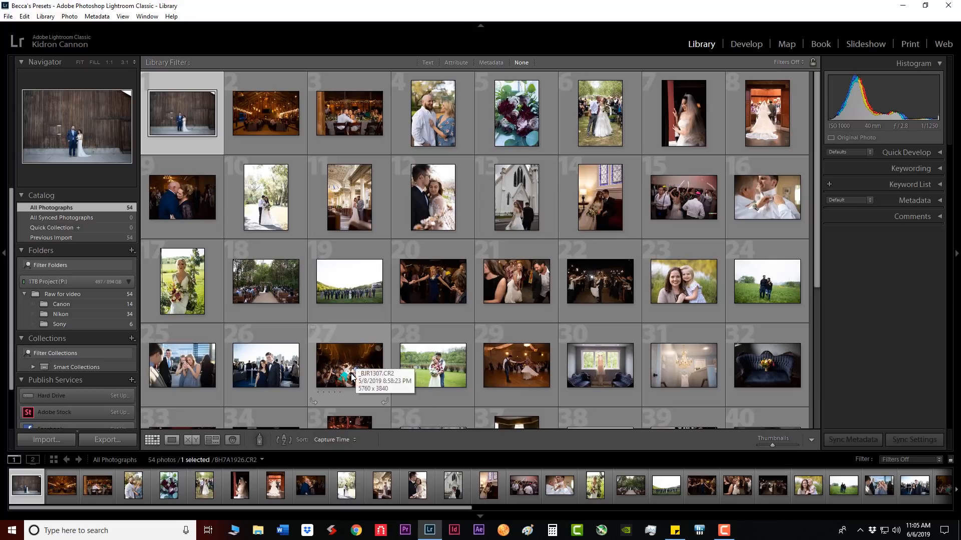
pyautogui.click(171, 440)
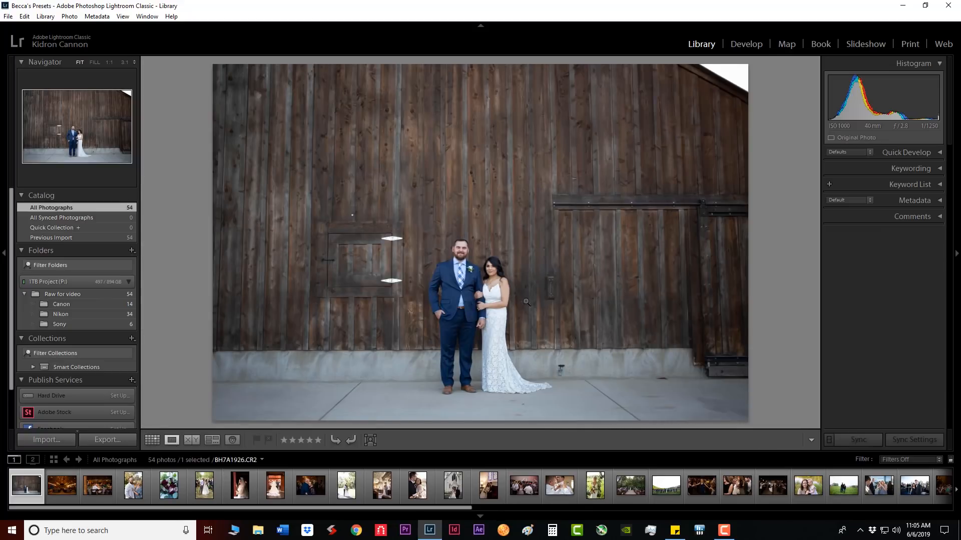
pyautogui.click(741, 43)
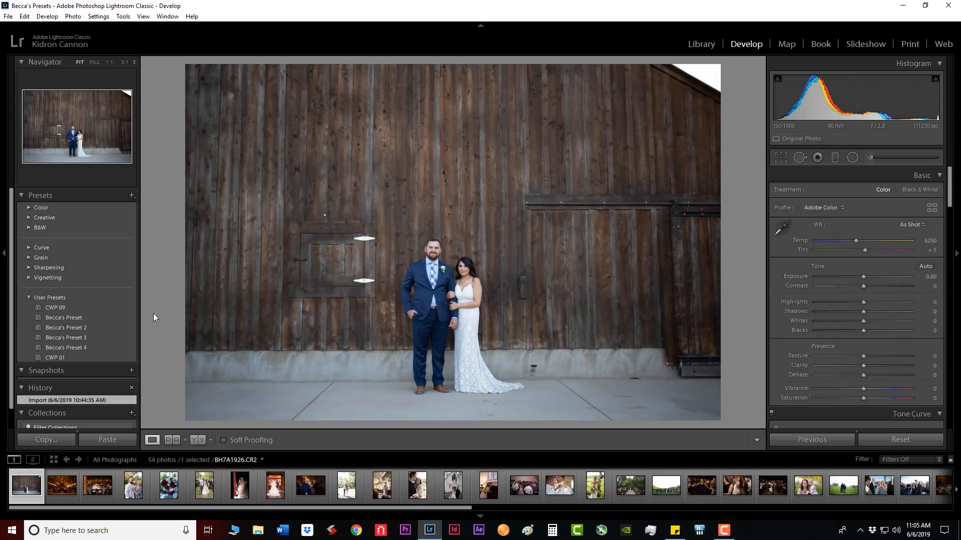
# - Apply user Preset 4 to the barn wall photo and crop it slightly tighter with the original aspect ratio locked
pyautogui.moveTo(117, 319)
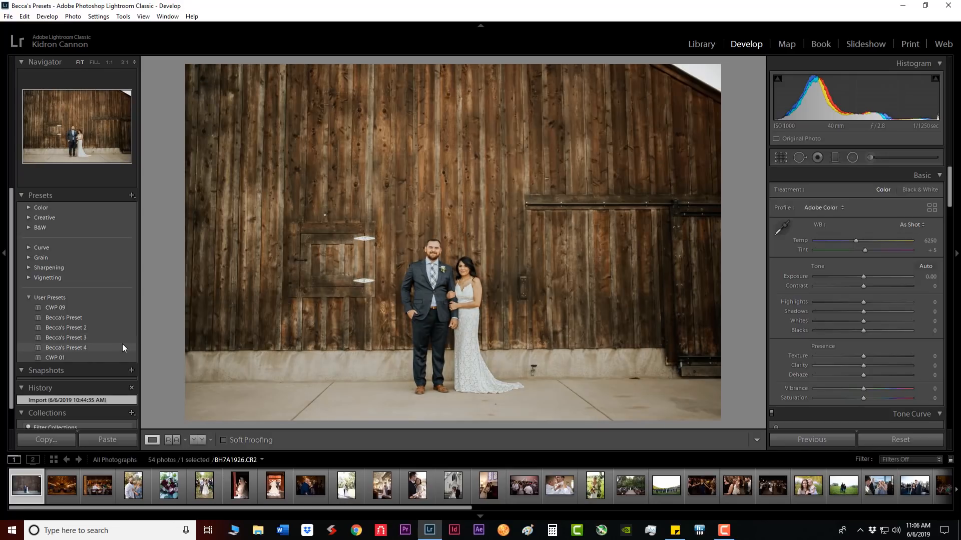
pyautogui.click(123, 347)
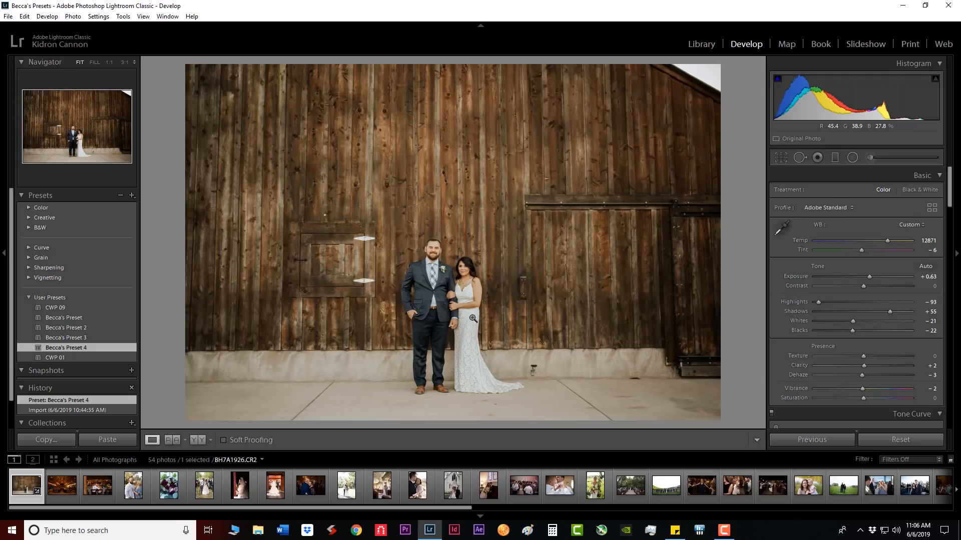
pyautogui.click(780, 157)
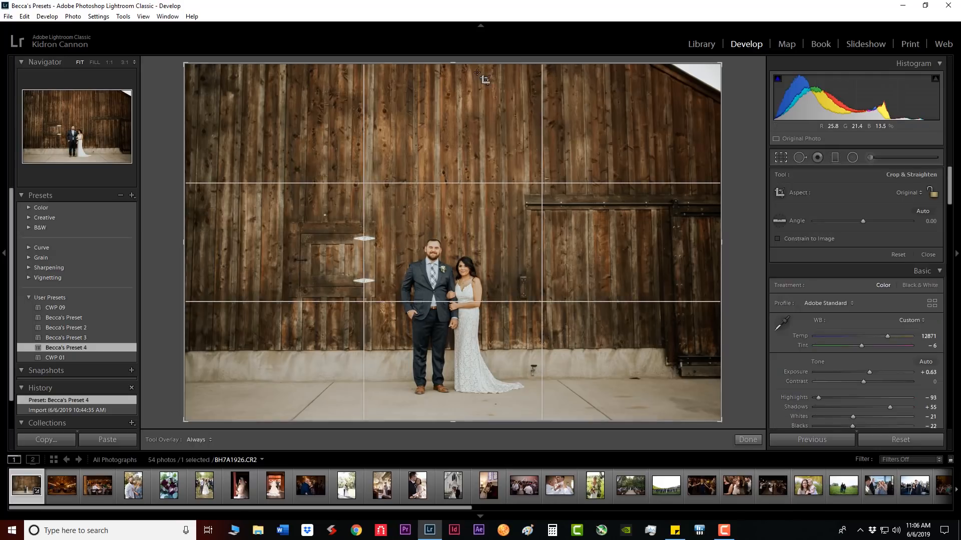
pyautogui.moveTo(477, 63); pyautogui.dragTo(448, 75)
pyautogui.click(933, 192)
pyautogui.moveTo(526, 180); pyautogui.dragTo(526, 186)
pyautogui.press('Return')
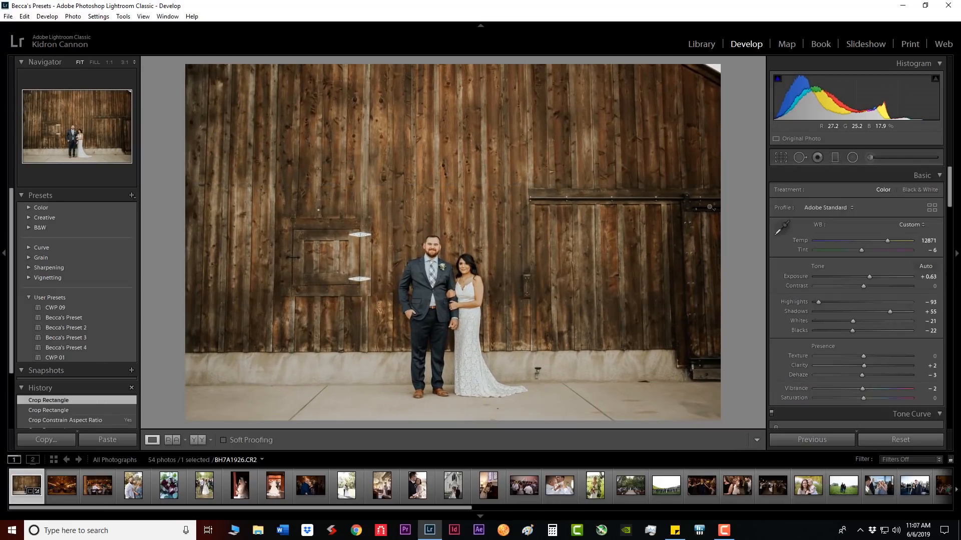
# - Set Shadows to +33 on the barn wall photo and compare it with the unedited version
pyautogui.moveTo(890, 311); pyautogui.dragTo(878, 311)
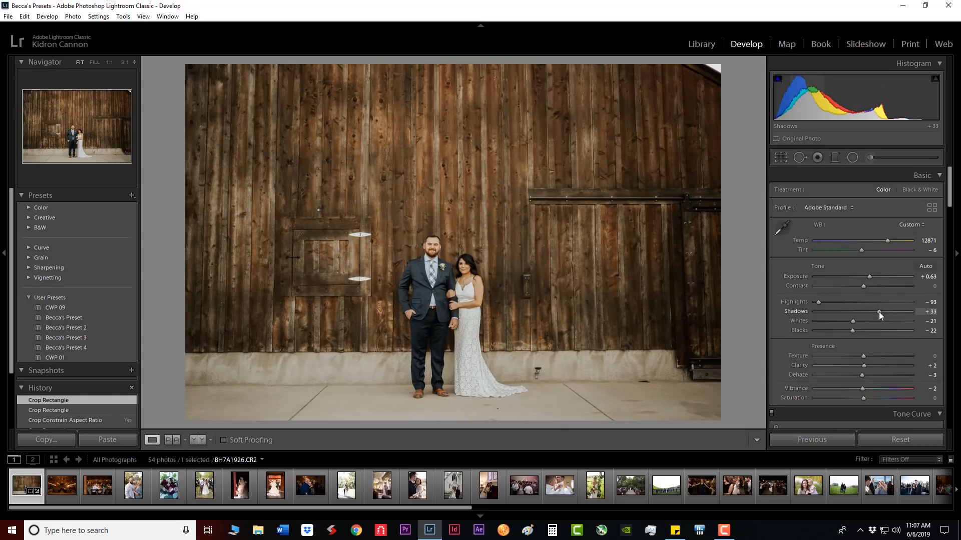
pyautogui.press('\\')
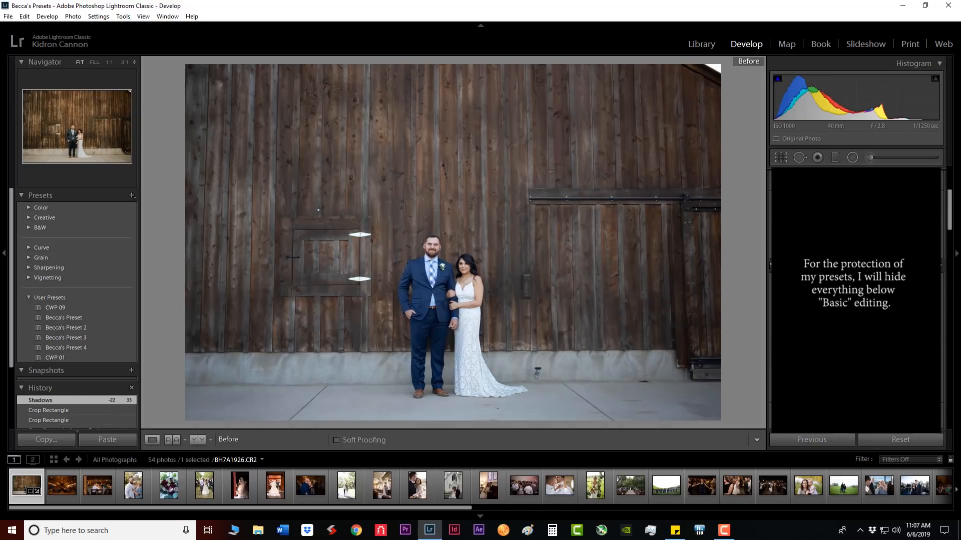
pyautogui.press('\\')
pyautogui.press('\\')
pyautogui.press('\\')
# - Set the Blue saturation to −41 and the Aqua saturation to −48, and compare before and after
pyautogui.scroll(-5, 855, 300)
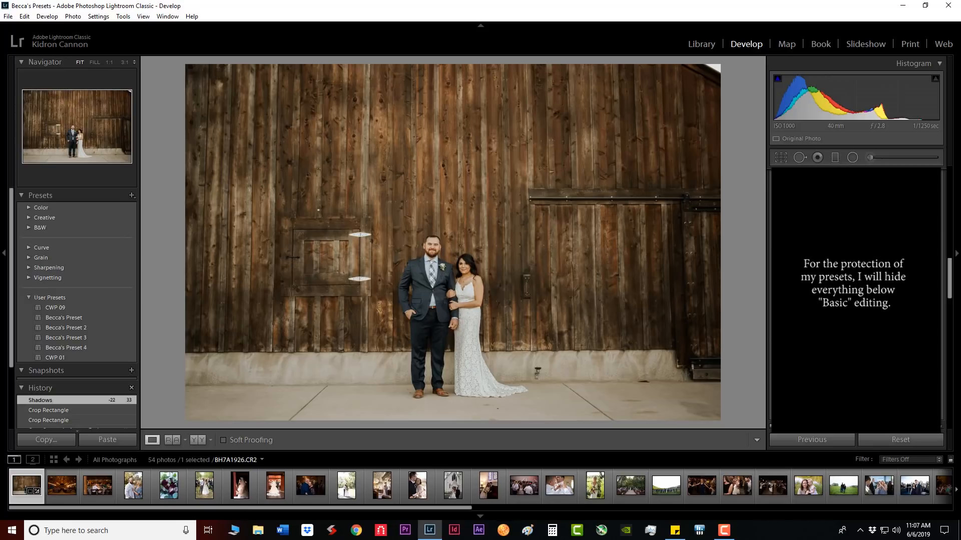
pyautogui.moveTo(832, 300)
pyautogui.mouseDown()
pyautogui.moveTo(848, 300)
pyautogui.moveTo(843, 293)
pyautogui.mouseUp()
pyautogui.press('\\')
pyautogui.press('\\')
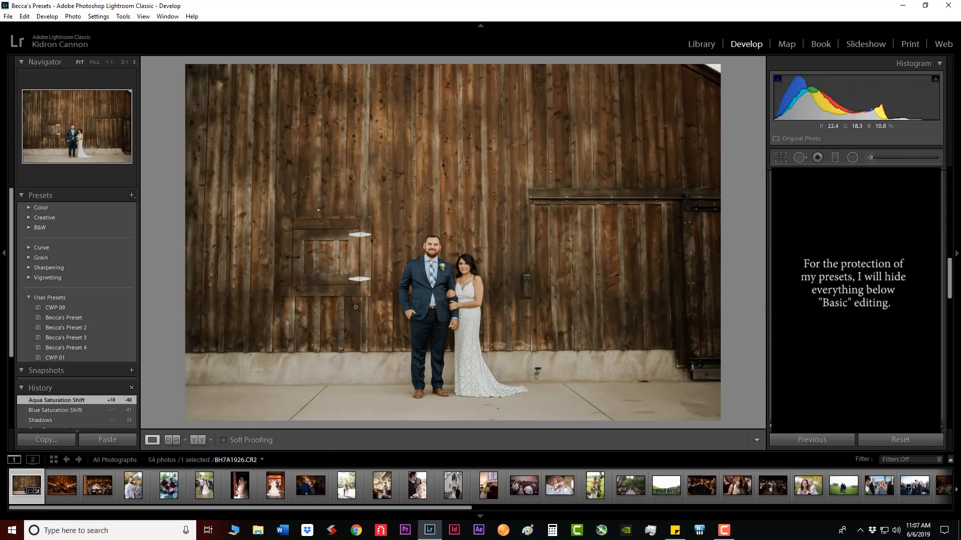
# - Raise the Blue saturation further, set the Blue hue to +37, and compare the suit's colour before and after
pyautogui.moveTo(847, 300); pyautogui.dragTo(866, 300)
pyautogui.moveTo(865, 216); pyautogui.dragTo(886, 215)
pyautogui.press('\\')
pyautogui.press('\\')
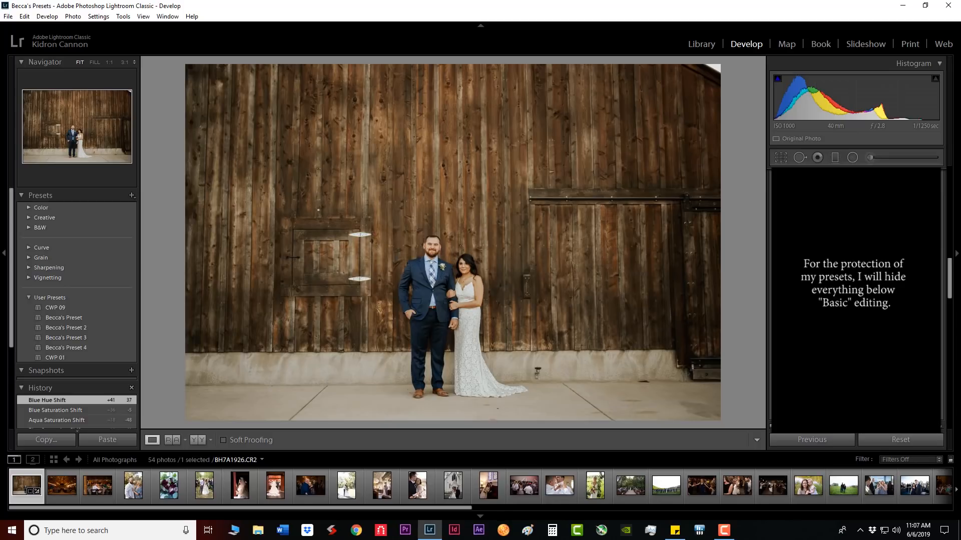
pyautogui.press('\\')
pyautogui.press('\\')
pyautogui.press('\\')
pyautogui.press('\\')
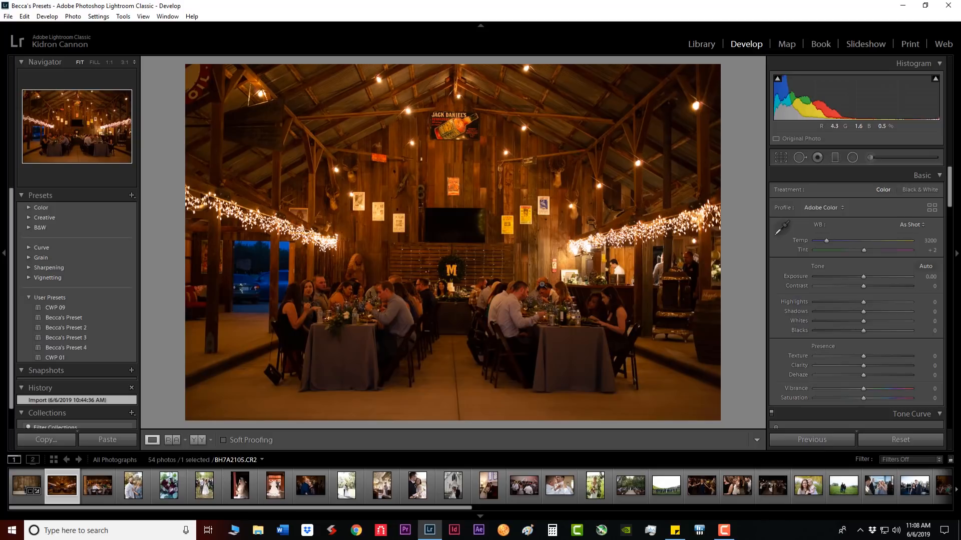
# - Apply user Preset 2 to the barn reception photo with Temp 2518, Exposure +1.37 and Highlights −54
pyautogui.click(122, 327)
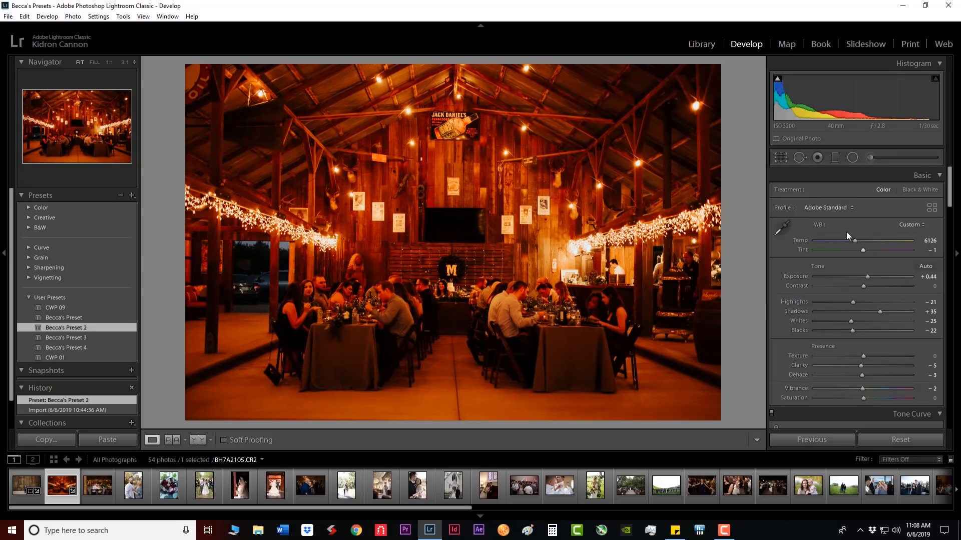
pyautogui.moveTo(822, 240); pyautogui.dragTo(819, 241)
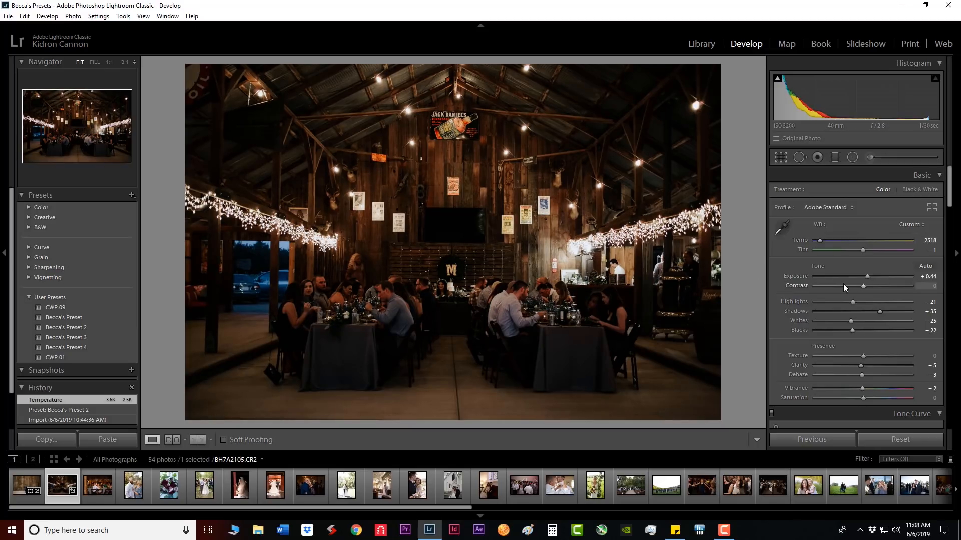
pyautogui.moveTo(871, 277); pyautogui.dragTo(878, 278)
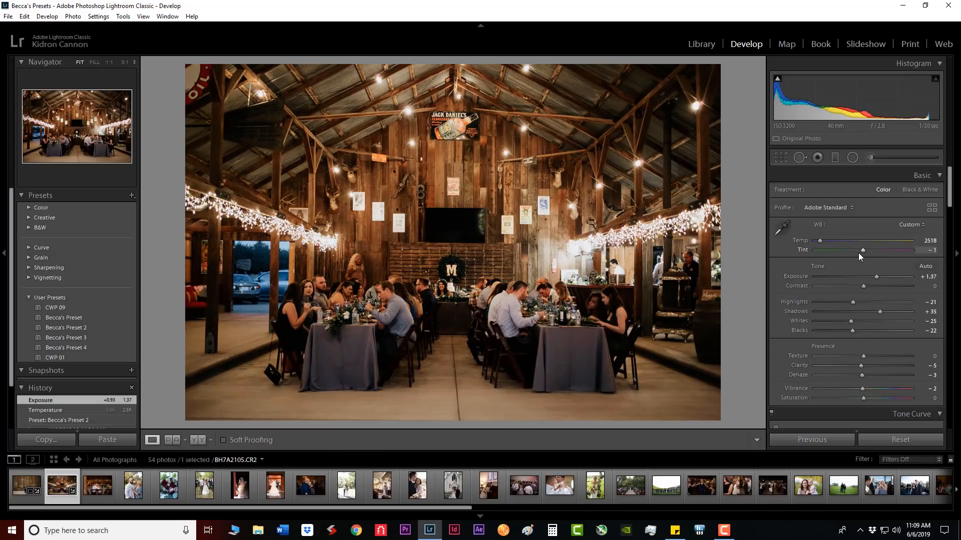
pyautogui.moveTo(853, 302); pyautogui.dragTo(837, 301)
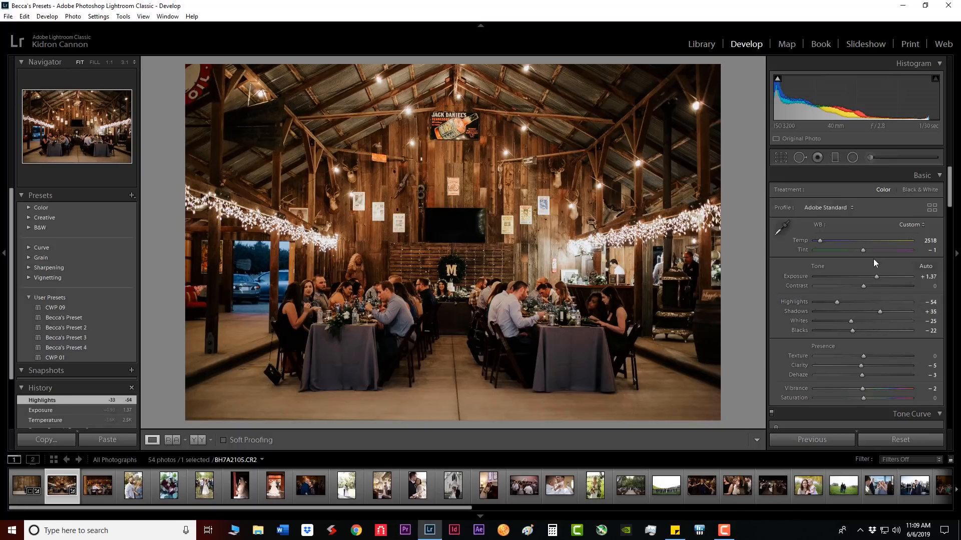
# - Straighten the barn reception photo by −0.42 degrees and crop it slightly tighter with the original aspect ratio locked
pyautogui.click(780, 159)
pyautogui.moveTo(739, 129); pyautogui.dragTo(739, 126)
pyautogui.moveTo(464, 68); pyautogui.dragTo(470, 71)
pyautogui.click(938, 195)
pyautogui.moveTo(496, 157); pyautogui.dragTo(498, 160)
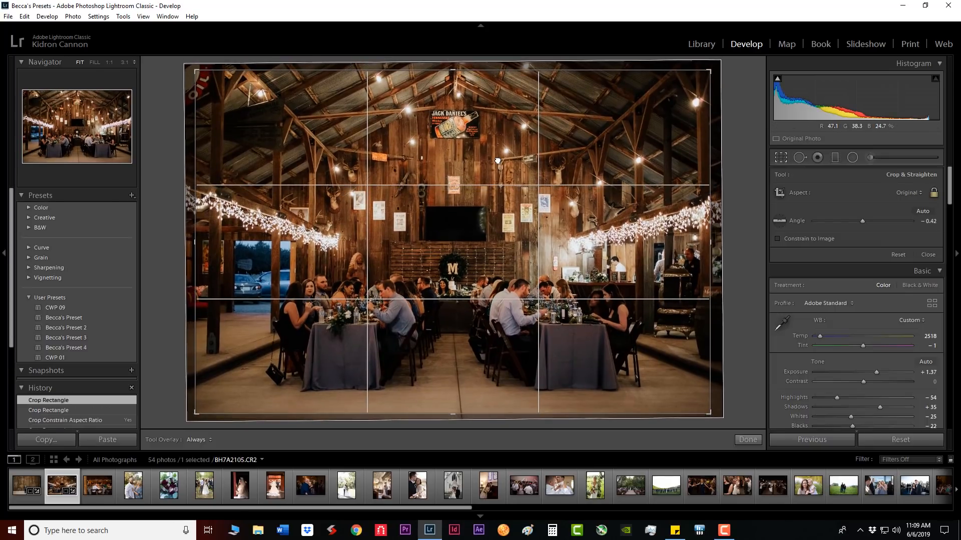
pyautogui.press('Return')
# - Set the luminance noise reduction to 8 on the barn reception photo and compare before and after
pyautogui.scroll(-5, 849, 328)
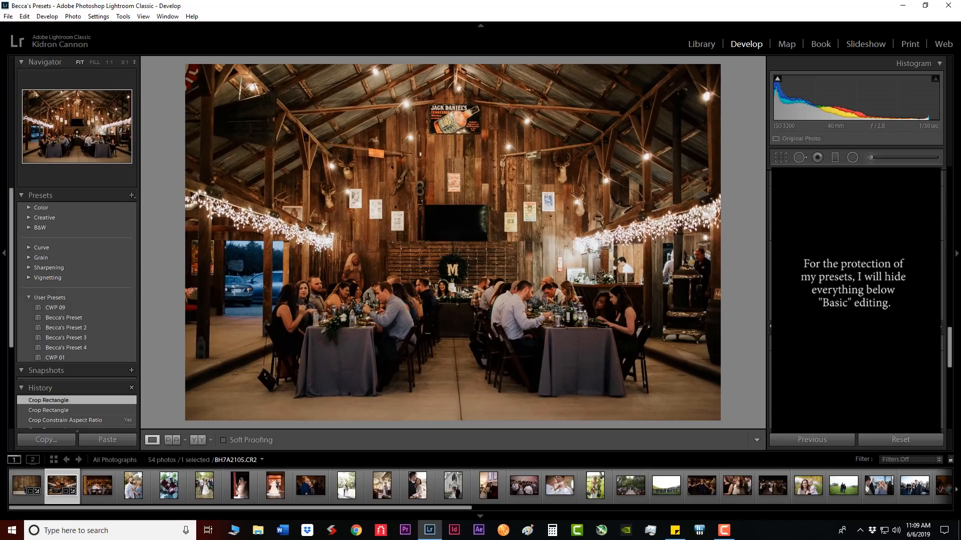
pyautogui.scroll(5, 856, 300)
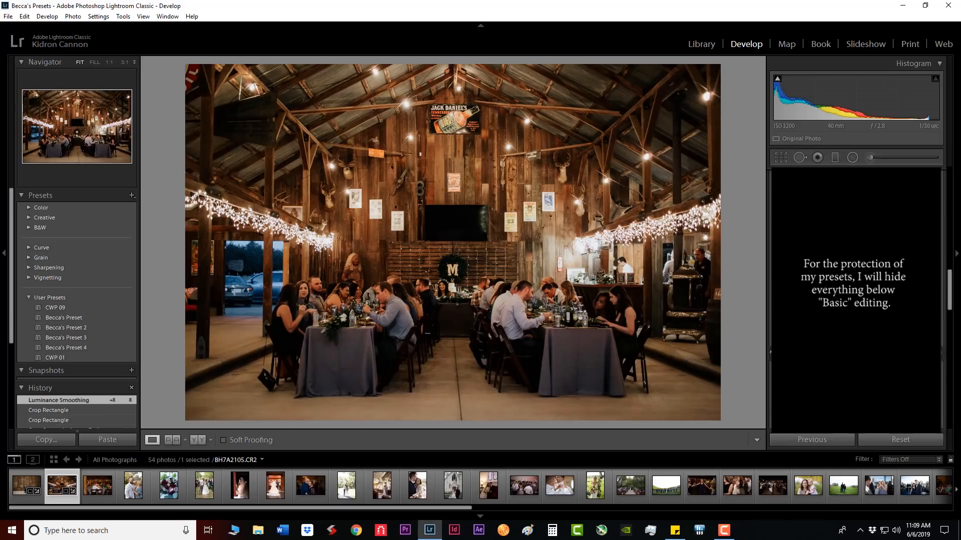
pyautogui.press('\\')
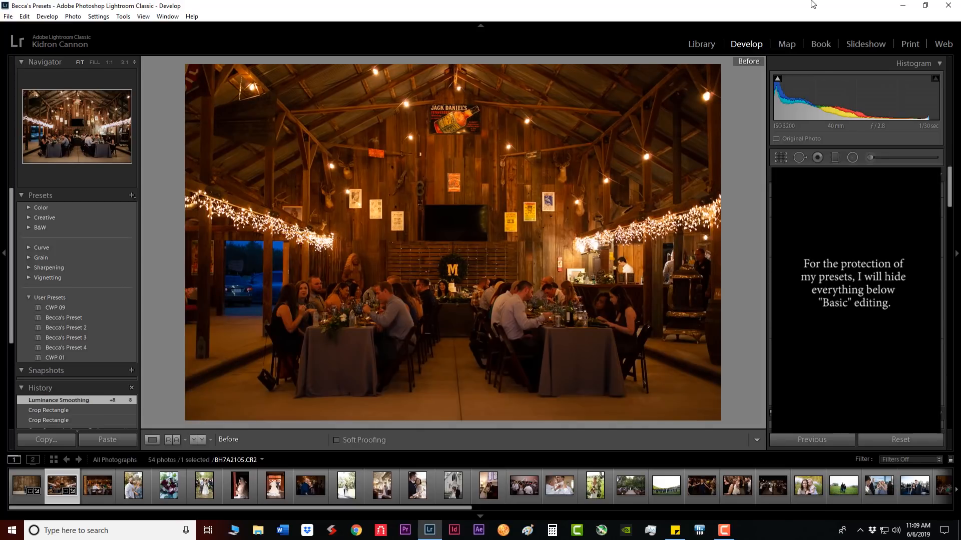
pyautogui.press('\\')
pyautogui.press('\\')
pyautogui.press('\\')
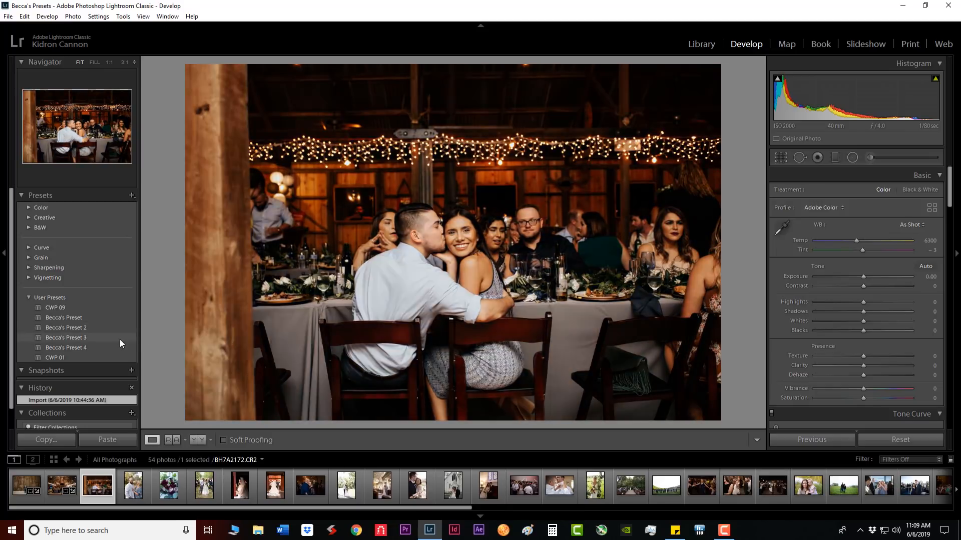
# - Apply user Preset 3 to the couple at the reception table with Blacks −1, Contrast −14, Exposure +0.44 and Temp 9364
pyautogui.click(92, 339)
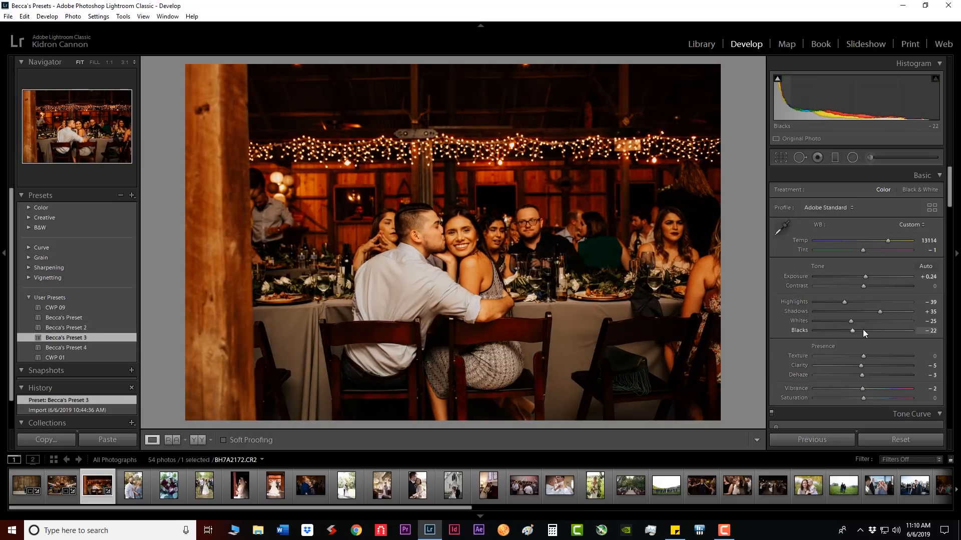
pyautogui.click(863, 331)
pyautogui.click(857, 285)
pyautogui.moveTo(866, 277); pyautogui.dragTo(868, 277)
pyautogui.moveTo(888, 242); pyautogui.dragTo(879, 242)
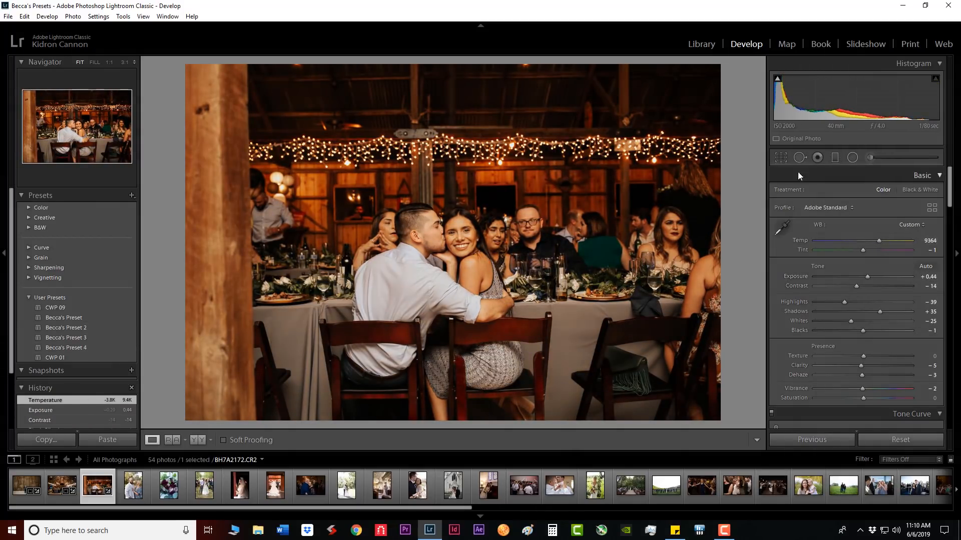
# - Straighten the reception table photo and crop it slightly tighter with the aspect ratio locked
pyautogui.click(781, 158)
pyautogui.moveTo(743, 165); pyautogui.dragTo(743, 170)
pyautogui.press('a')
pyautogui.moveTo(440, 45); pyautogui.dragTo(455, 94)
pyautogui.moveTo(467, 138); pyautogui.dragTo(481, 144)
pyautogui.press('Return')
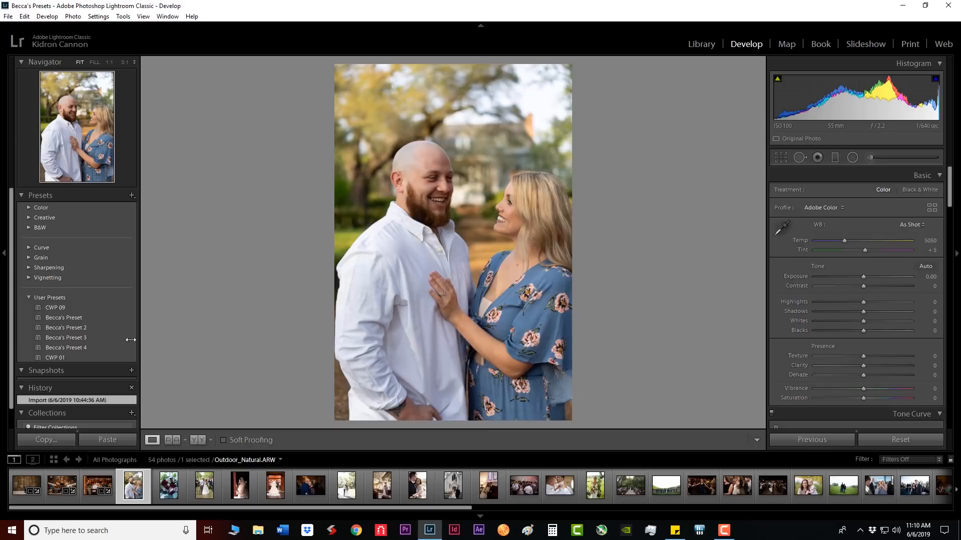
# - Apply user Preset 3 to the outdoor couple portrait, set Temp to 8017, and compare before and after
pyautogui.click(104, 340)
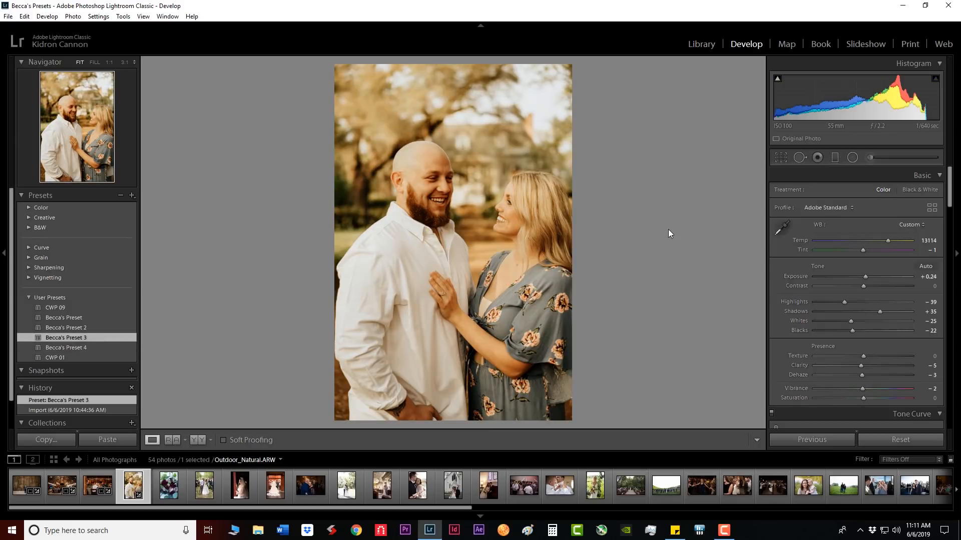
pyautogui.moveTo(878, 240); pyautogui.dragTo(872, 245)
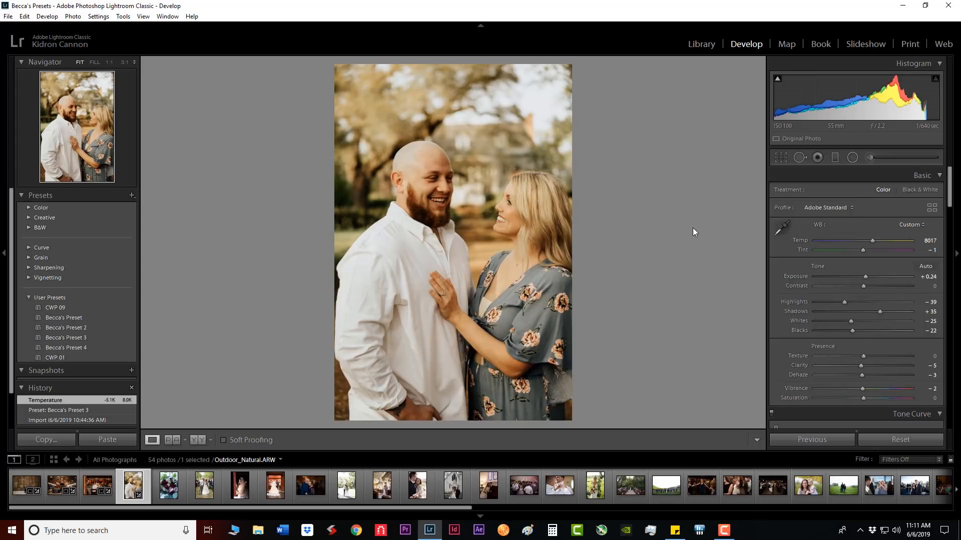
pyautogui.press('\\')
pyautogui.press('\\')
# - Crop the outdoor couple portrait slightly inward from its upper-left corner and compare it with the original
pyautogui.press('r')
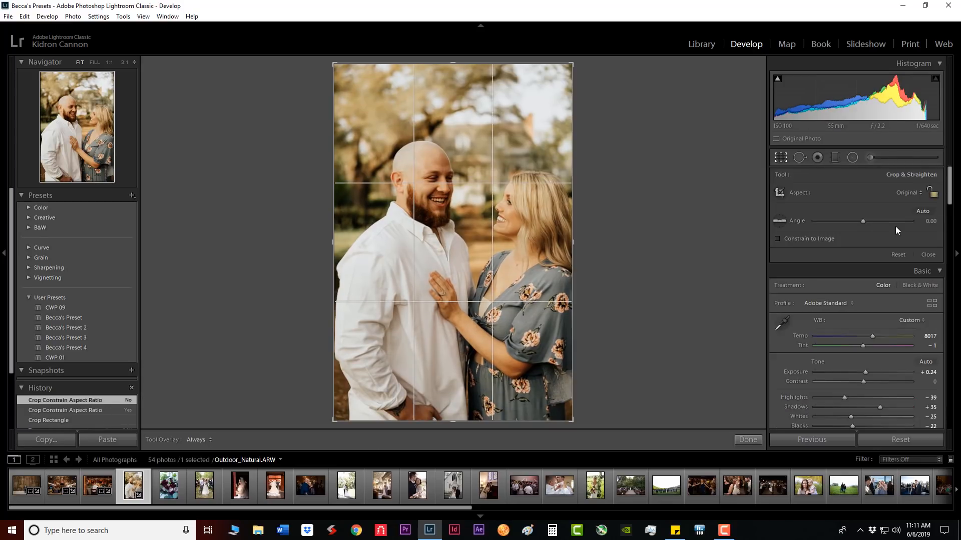
pyautogui.moveTo(334, 64); pyautogui.dragTo(341, 76)
pyautogui.press('Return')
pyautogui.press('\\')
pyautogui.press('\\')
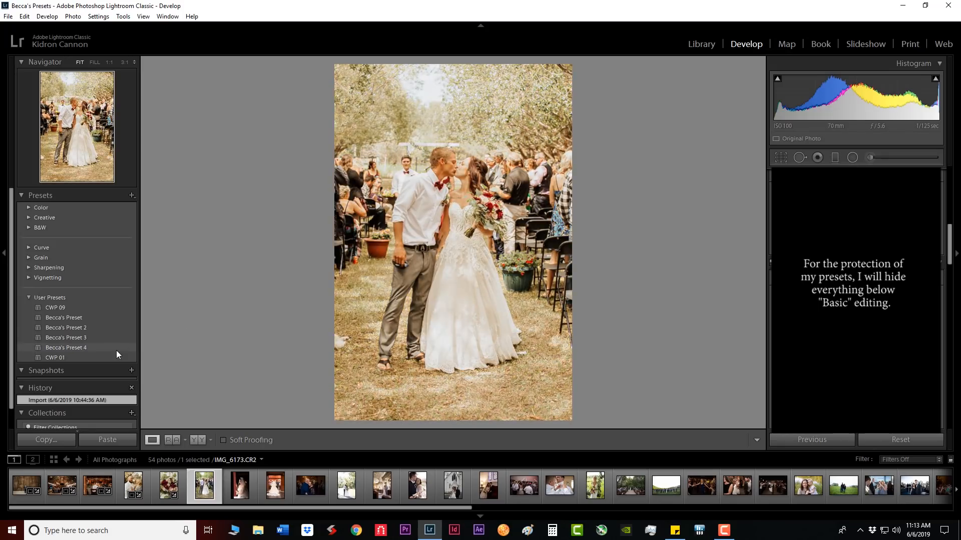
# - Apply user Preset 4 to the ceremony kiss photo with Exposure +0.18 and a cooler temperature, and crop it tighter
pyautogui.click(116, 347)
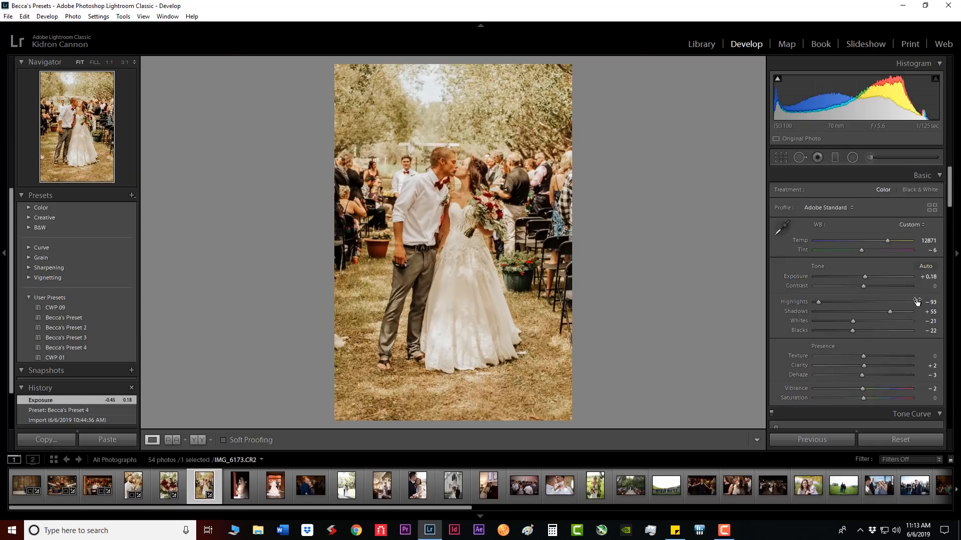
pyautogui.moveTo(887, 240); pyautogui.dragTo(877, 240)
pyautogui.click(781, 157)
pyautogui.moveTo(456, 69); pyautogui.dragTo(456, 70)
pyautogui.moveTo(569, 415); pyautogui.dragTo(563, 407)
pyautogui.press('Return')
# - Set Temp to 7914, Tint to −12 and Shadows to +42 on the ceremony kiss photo
pyautogui.moveTo(871, 242); pyautogui.dragTo(859, 251)
pyautogui.moveTo(890, 312); pyautogui.dragTo(881, 312)
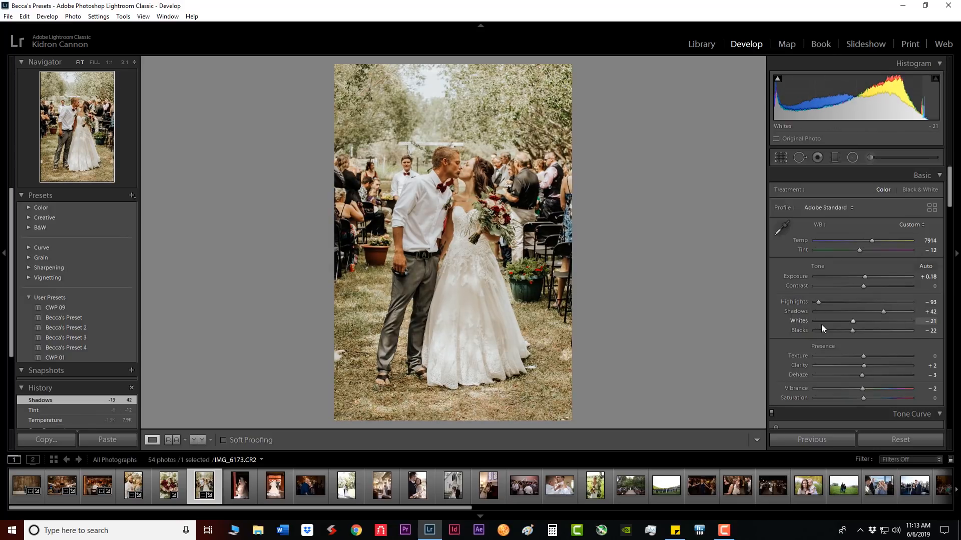
# - Set Whites to −32 and Blacks to −34 on the ceremony kiss photo, and remove one spot near each side edge
pyautogui.click(844, 330)
pyautogui.click(849, 323)
pyautogui.press('q')
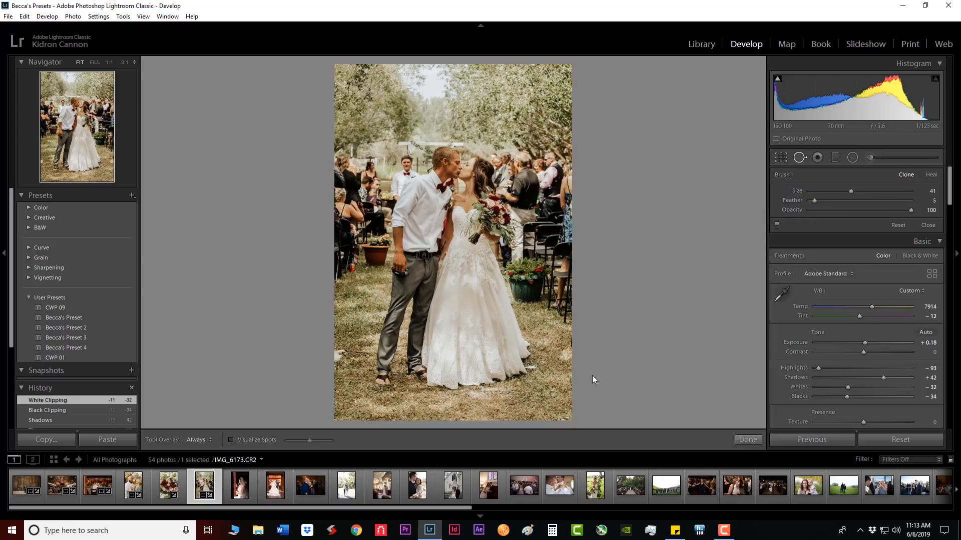
pyautogui.click(561, 357)
pyautogui.click(341, 357)
pyautogui.click(749, 439)
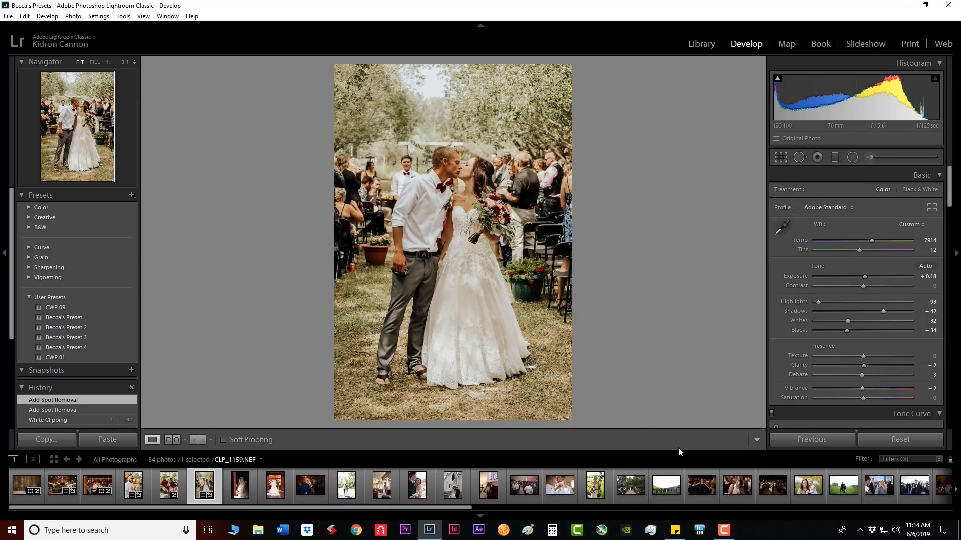
# - Compare the edited ceremony kiss photo with its original several times
pyautogui.press('\\')
pyautogui.press('\\')
pyautogui.press('\\')
pyautogui.press('\\')
pyautogui.press('\\')
pyautogui.press('\\')
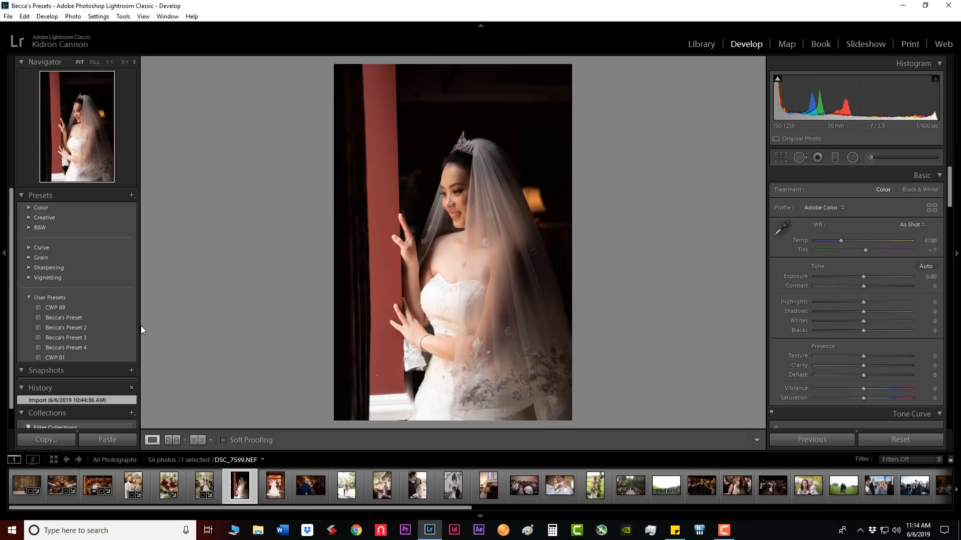
# - Apply user Preset 2 to the veiled bride portrait by the window, and slightly rotate and reposition its crop
pyautogui.click(91, 328)
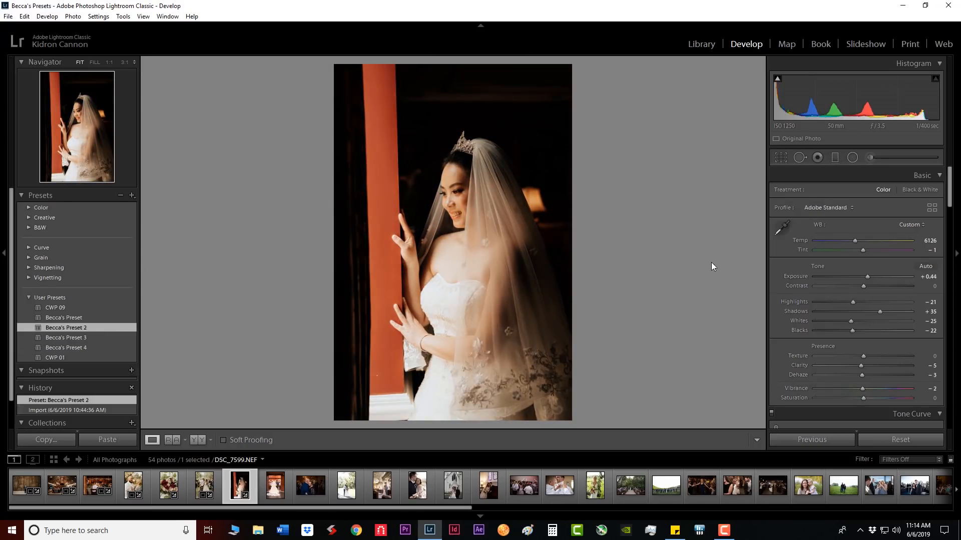
pyautogui.click(780, 159)
pyautogui.moveTo(615, 200); pyautogui.dragTo(615, 203)
pyautogui.moveTo(515, 185); pyautogui.dragTo(515, 182)
pyautogui.press('Return')
# - Set Highlights to −73, Exposure to +0.86, Temp to 5575 and Tint to −13 on the veiled bride portrait
pyautogui.moveTo(854, 304); pyautogui.dragTo(827, 302)
pyautogui.moveTo(872, 277); pyautogui.dragTo(876, 277)
pyautogui.moveTo(875, 277); pyautogui.dragTo(871, 277)
pyautogui.moveTo(854, 241)
pyautogui.mouseDown()
pyautogui.moveTo(846, 255)
pyautogui.moveTo(857, 253)
pyautogui.mouseUp()
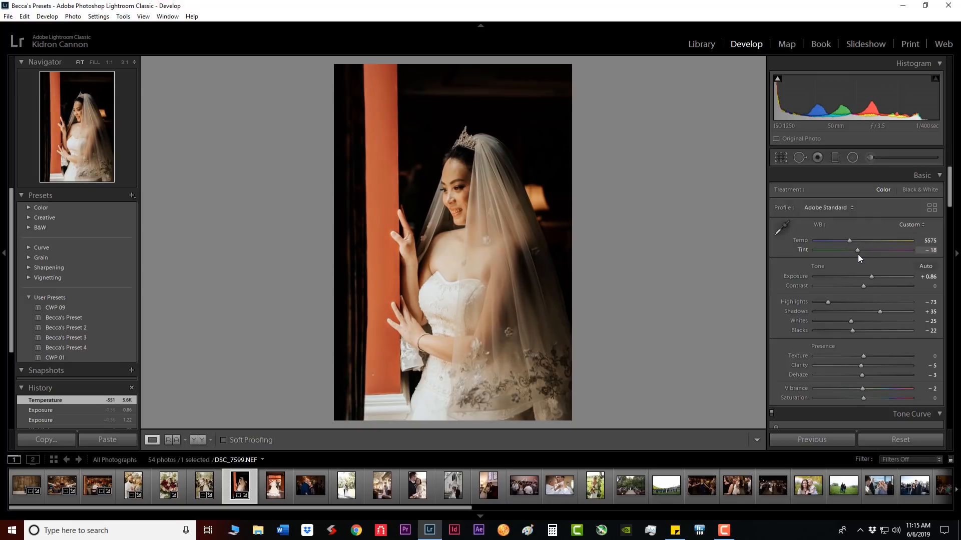
# - Brighten the veiled bride's face with the adjustment brush, using the Dodge (Lighten) effect with Exposure 0.53
pyautogui.click(871, 159)
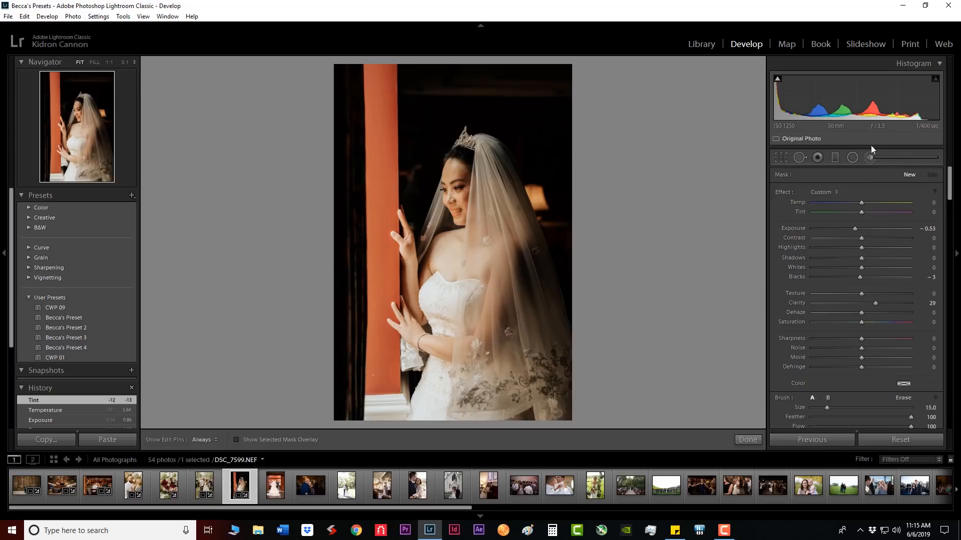
pyautogui.click(823, 192)
pyautogui.click(848, 406)
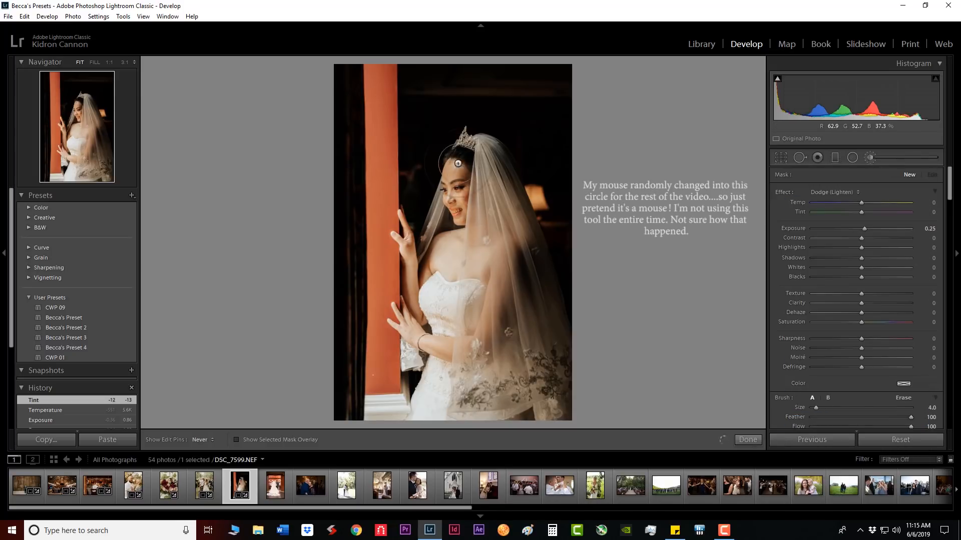
pyautogui.moveTo(460, 167); pyautogui.dragTo(461, 181)
pyautogui.moveTo(865, 228); pyautogui.dragTo(868, 229)
pyautogui.moveTo(456, 168); pyautogui.dragTo(460, 206)
pyautogui.moveTo(862, 248); pyautogui.dragTo(862, 250)
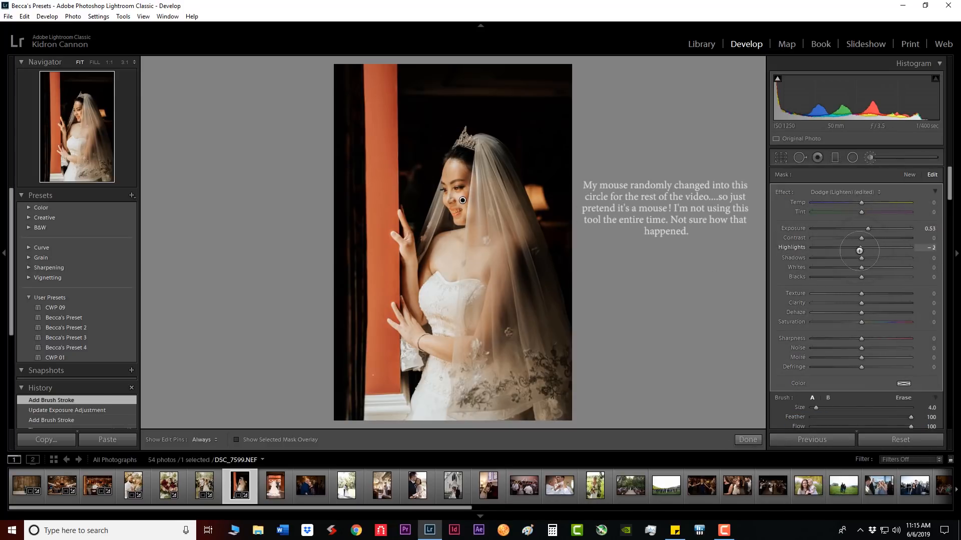
pyautogui.click(748, 440)
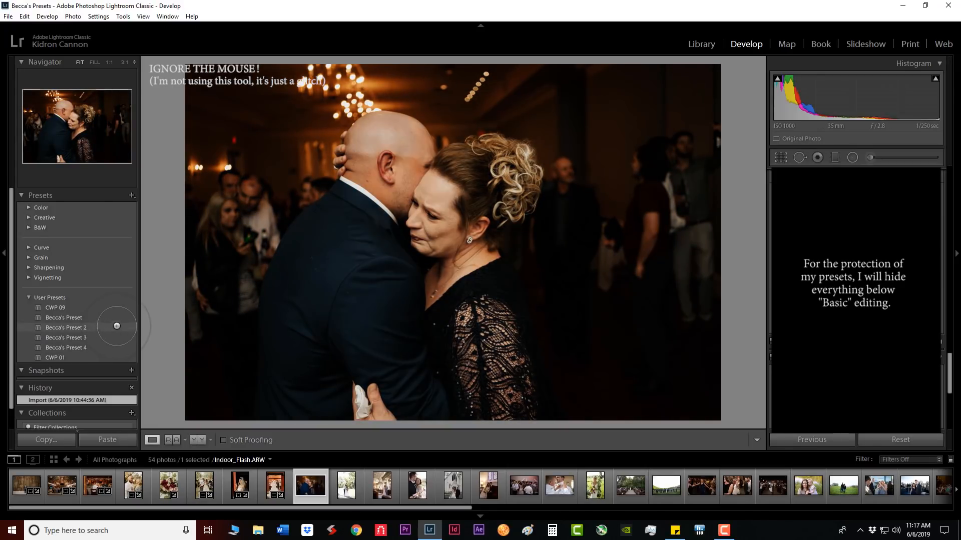
# - Apply user Preset 2 to the indoor embrace photo, and crop it tighter from its upper edge with the couple shifted rightward
pyautogui.click(116, 326)
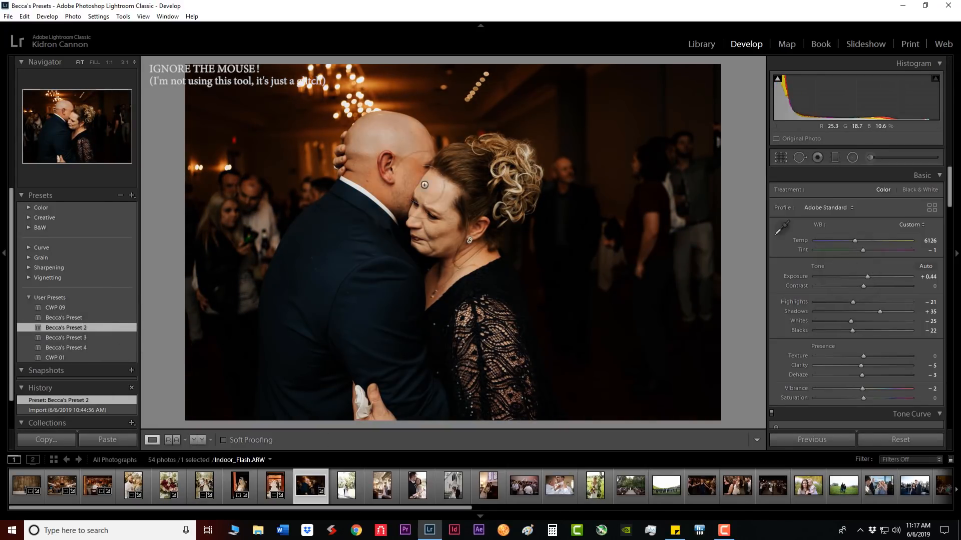
pyautogui.click(780, 158)
pyautogui.moveTo(458, 64); pyautogui.dragTo(458, 81)
pyautogui.moveTo(464, 128); pyautogui.dragTo(491, 143)
pyautogui.press('Return')
# - Set Highlights to −47 and Exposure to +0.86 on the embrace photo, and compare it with the original
pyautogui.moveTo(880, 311); pyautogui.dragTo(872, 277)
pyautogui.click(445, 288)
pyautogui.click(446, 288)
pyautogui.press('\\')
pyautogui.press('\\')
# - Set the blue saturation to −8 on the embrace photo and compare it with the original
pyautogui.scroll(-10, 851, 303)
pyautogui.moveTo(828, 302); pyautogui.dragTo(858, 303)
pyautogui.press('\\')
pyautogui.press('\\')
pyautogui.press('\\')
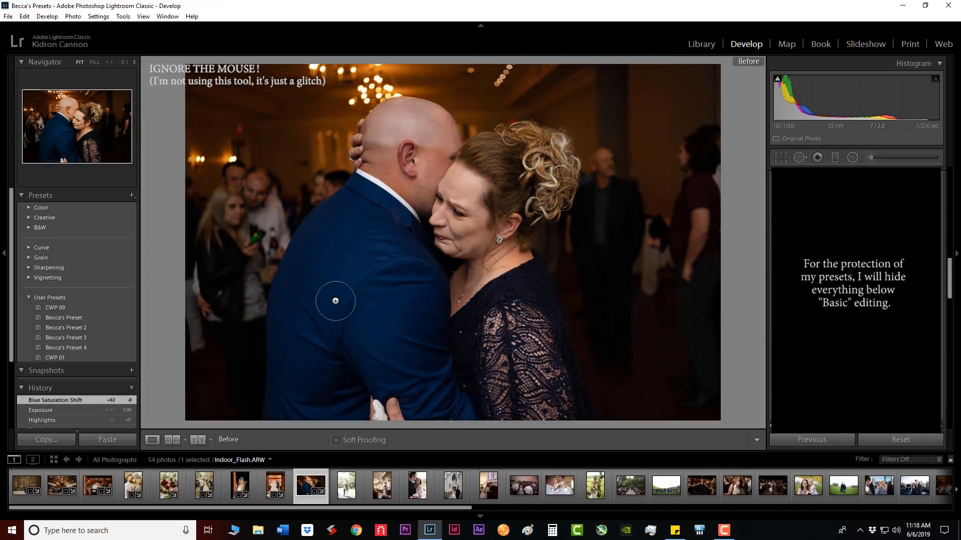
pyautogui.press('\\')
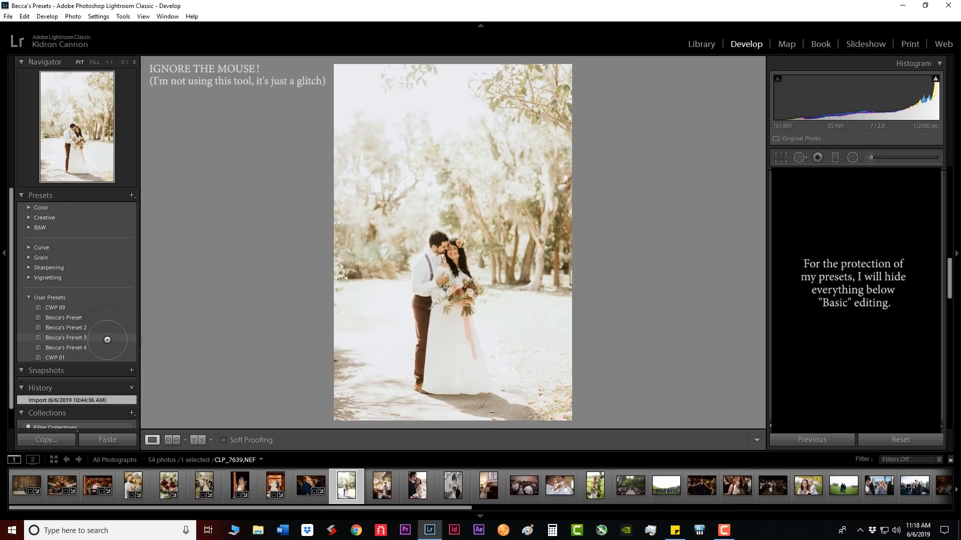
# - Apply user Preset 3 to the bright full-length outdoor couple photo, with Exposure −0.34, Highlights −63, Shadows +61 and a cooler Temp
pyautogui.click(100, 337)
pyautogui.scroll(10, 864, 280)
pyautogui.moveTo(866, 276); pyautogui.dragTo(860, 277)
pyautogui.moveTo(879, 312); pyautogui.dragTo(833, 303)
pyautogui.moveTo(888, 241); pyautogui.dragTo(876, 243)
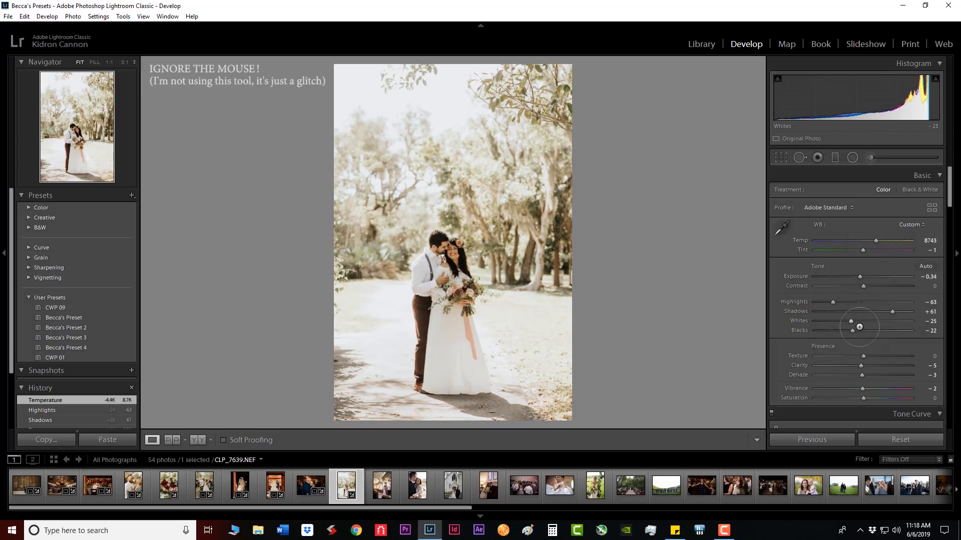
pyautogui.moveTo(877, 242); pyautogui.dragTo(881, 241)
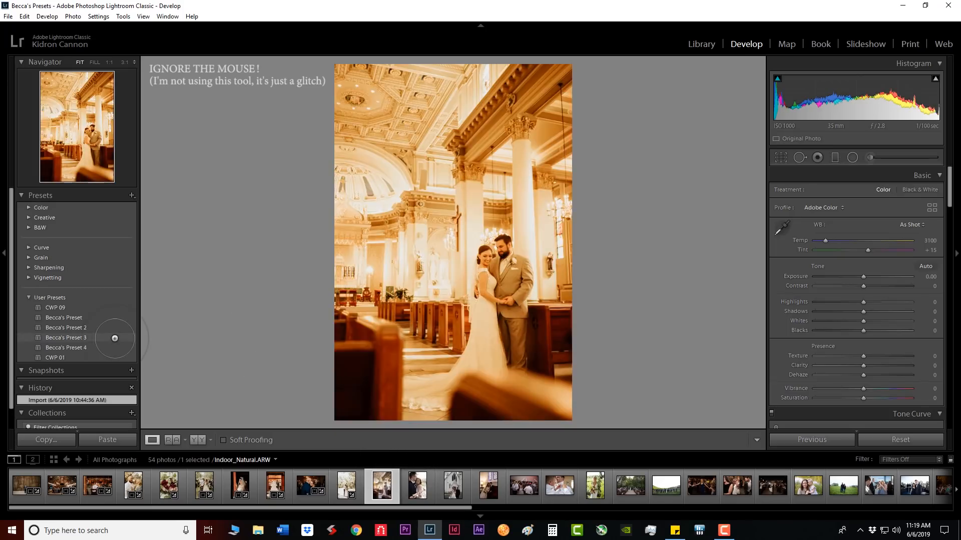
# - Apply user Preset 2 to the church interior couple photo and cool its white balance
pyautogui.click(65, 327)
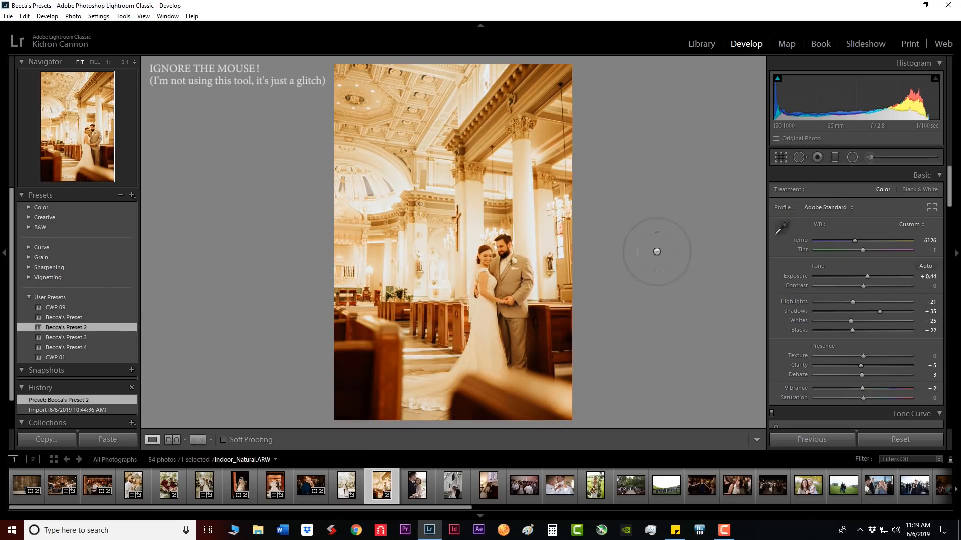
pyautogui.moveTo(834, 239); pyautogui.dragTo(828, 240)
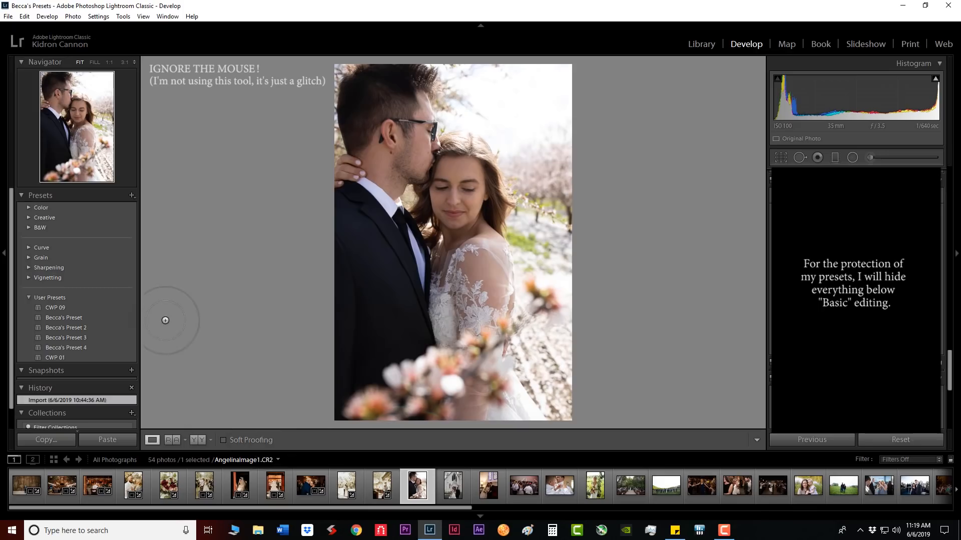
# - Apply user Preset 4 to the blossom couple portrait with Temp 8224, Tint −18 and Exposure about +0.39
pyautogui.click(123, 347)
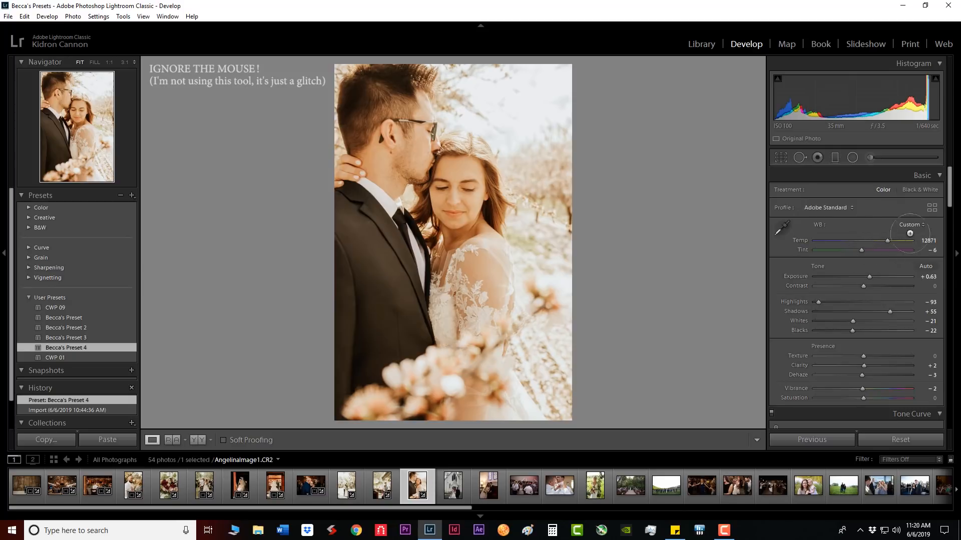
pyautogui.moveTo(877, 239); pyautogui.dragTo(858, 250)
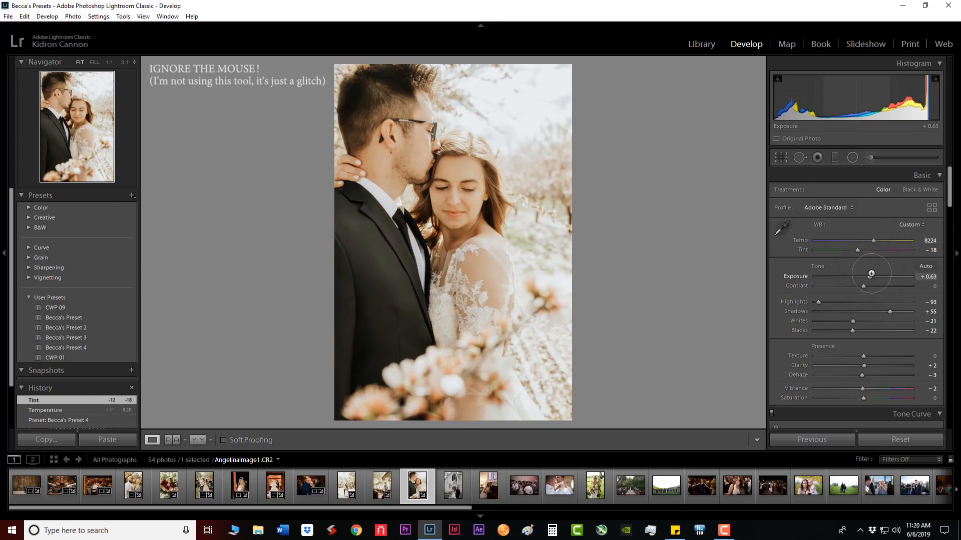
pyautogui.moveTo(869, 276); pyautogui.dragTo(866, 276)
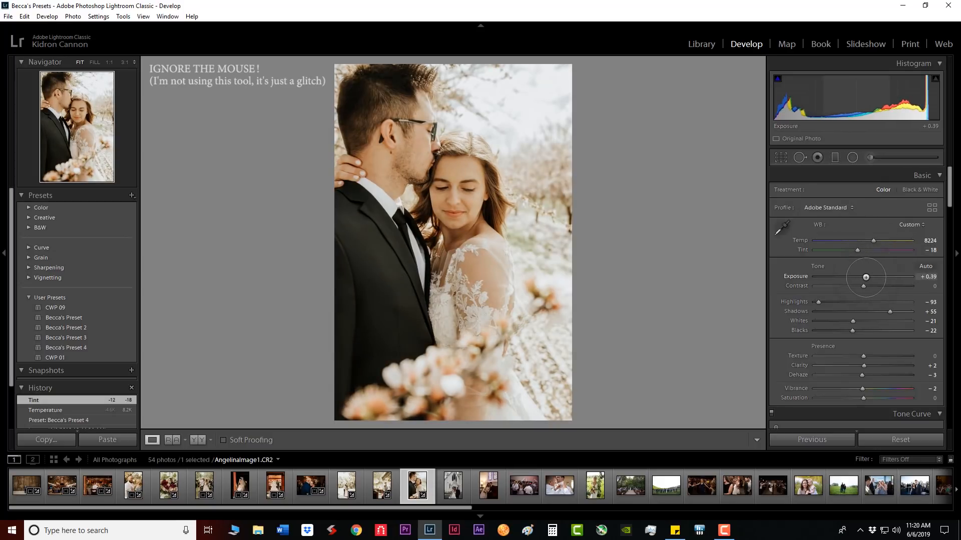
# - Crop the blossom couple portrait slightly inward from its upper edge
pyautogui.click(781, 157)
pyautogui.moveTo(475, 65); pyautogui.dragTo(475, 77)
pyautogui.press('Return')
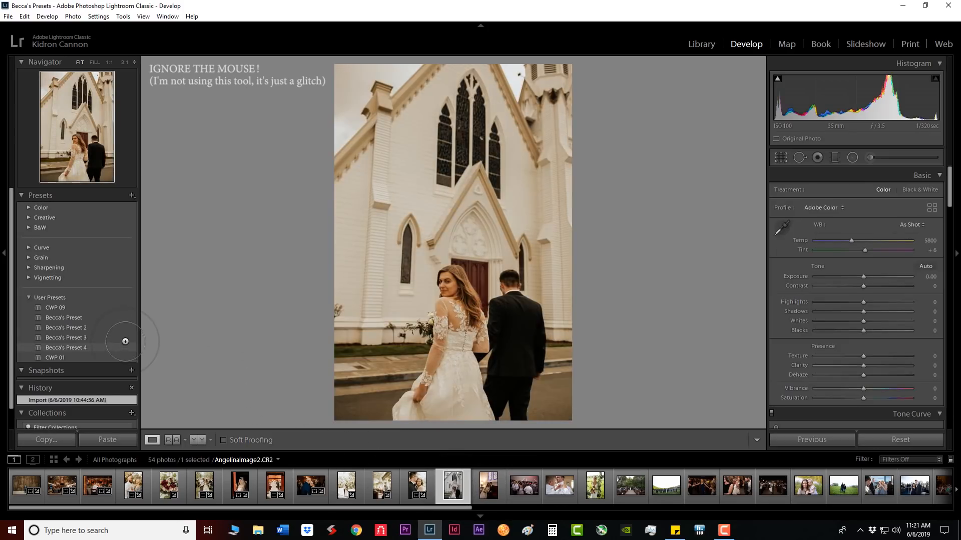
# - Apply user Preset 3 to the white church exterior photo with Exposure +0.49 and Temp 7700
pyautogui.click(125, 339)
pyautogui.moveTo(865, 276); pyautogui.dragTo(868, 276)
pyautogui.moveTo(888, 241); pyautogui.dragTo(866, 241)
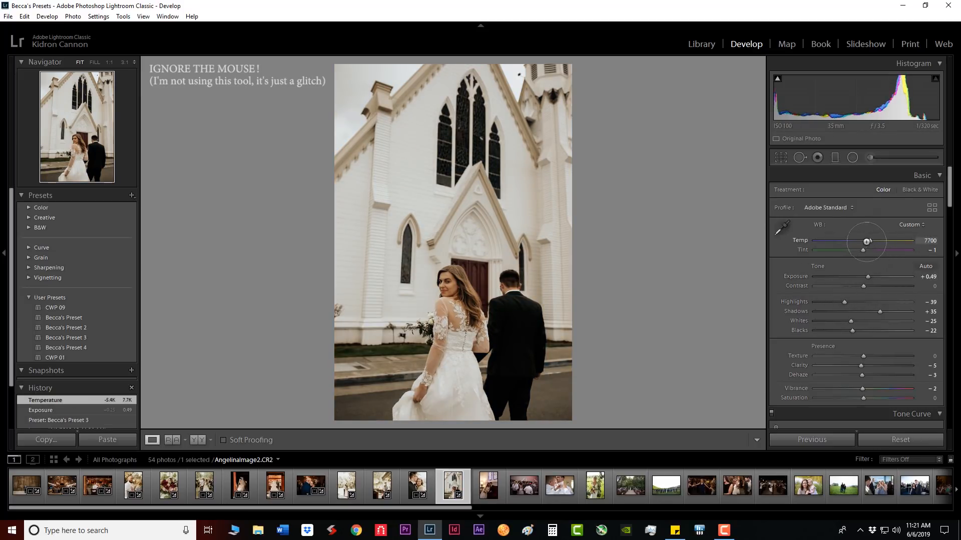
# - Straighten the white church exterior photo slightly and crop it inward from its upper edge
pyautogui.click(781, 159)
pyautogui.moveTo(701, 153); pyautogui.dragTo(701, 149)
pyautogui.moveTo(454, 64); pyautogui.dragTo(456, 71)
pyautogui.moveTo(635, 107); pyautogui.dragTo(635, 105)
pyautogui.moveTo(454, 71); pyautogui.dragTo(455, 74)
pyautogui.click(781, 159)
# - Raise Exposure and Texture slightly and lower Shadows on the white church exterior photo
pyautogui.moveTo(867, 276); pyautogui.dragTo(869, 277)
pyautogui.moveTo(880, 311); pyautogui.dragTo(871, 312)
pyautogui.moveTo(863, 356); pyautogui.dragTo(868, 356)
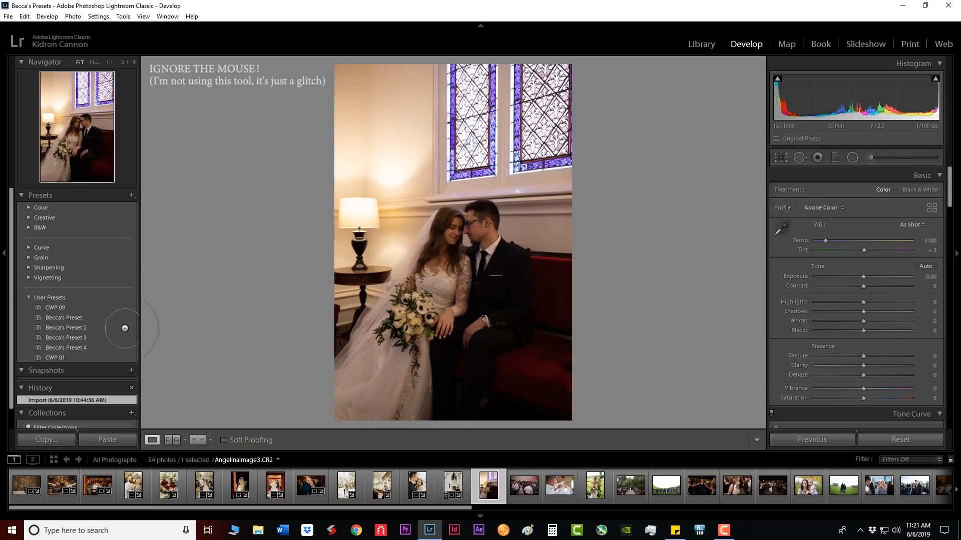
# - Apply user Preset 2 to the stained-glass window portrait, with a cooler Temp, higher Exposure, lower Highlights and a greener Tint
pyautogui.click(129, 330)
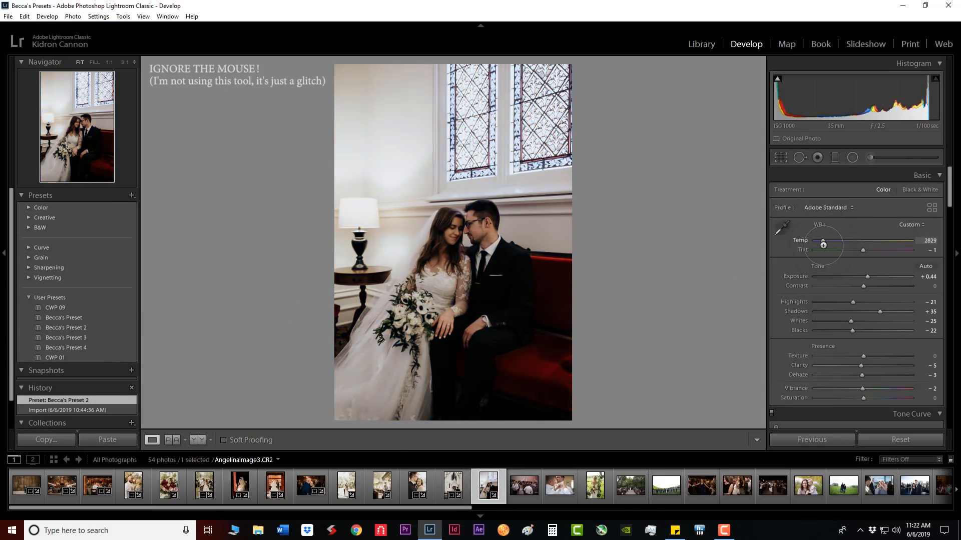
pyautogui.moveTo(822, 245); pyautogui.dragTo(823, 245)
pyautogui.moveTo(867, 277); pyautogui.dragTo(871, 277)
pyautogui.moveTo(880, 312); pyautogui.dragTo(830, 302)
pyautogui.moveTo(823, 240); pyautogui.dragTo(861, 251)
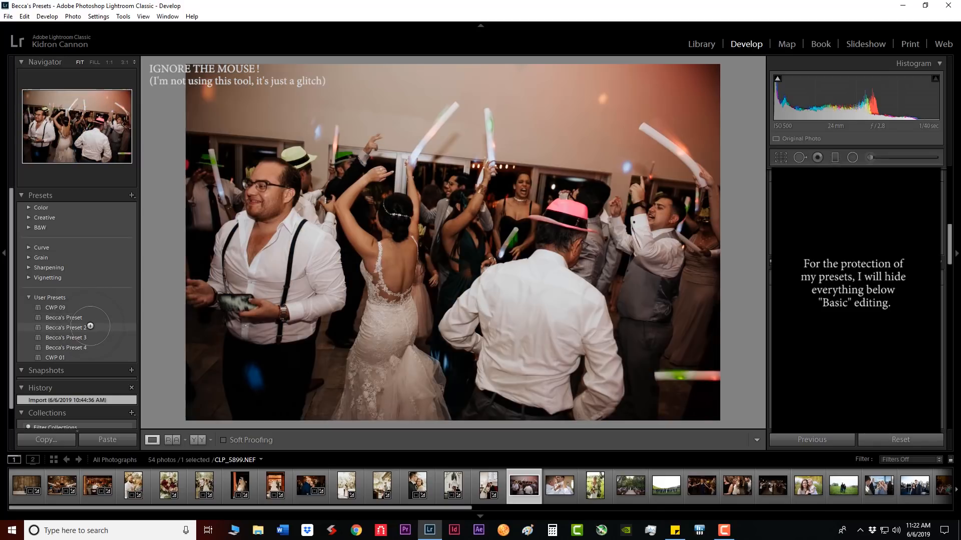
# - Apply user Preset 2 to the glow-stick dance floor photo, and rotate and reposition its crop
pyautogui.click(90, 326)
pyautogui.press('r')
pyautogui.moveTo(746, 180); pyautogui.dragTo(741, 155)
pyautogui.moveTo(529, 259); pyautogui.dragTo(542, 258)
pyautogui.scroll(-1, 855, 301)
pyautogui.moveTo(869, 300); pyautogui.dragTo(847, 303)
# - Lower Temp, Exposure and Highlights on the collar-fastening photo
pyautogui.scroll(5, 901, 300)
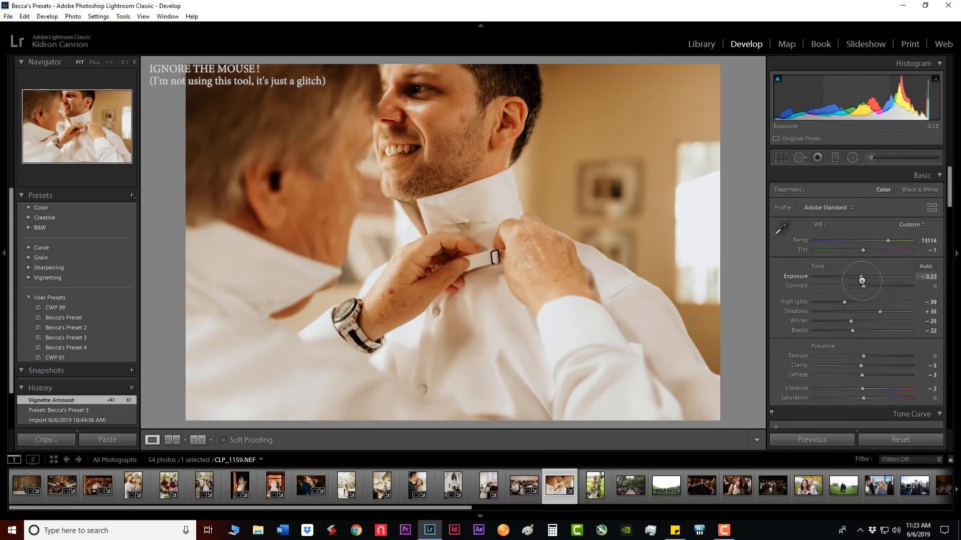
pyautogui.moveTo(888, 241); pyautogui.dragTo(878, 240)
pyautogui.moveTo(861, 276); pyautogui.dragTo(820, 302)
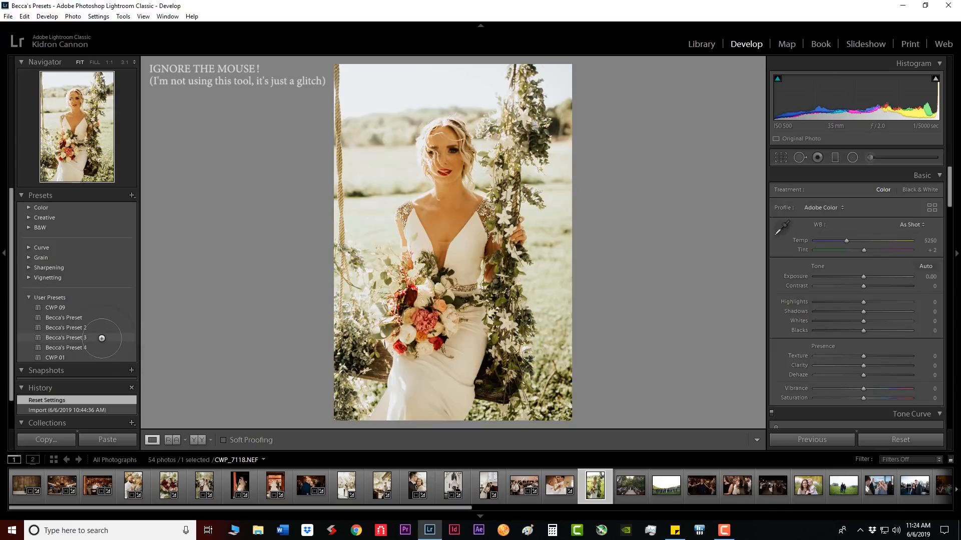
# - Apply user Preset 4 to the bride on the swing with Temp 9053, Highlights −78 and Exposure +0.44
pyautogui.click(97, 346)
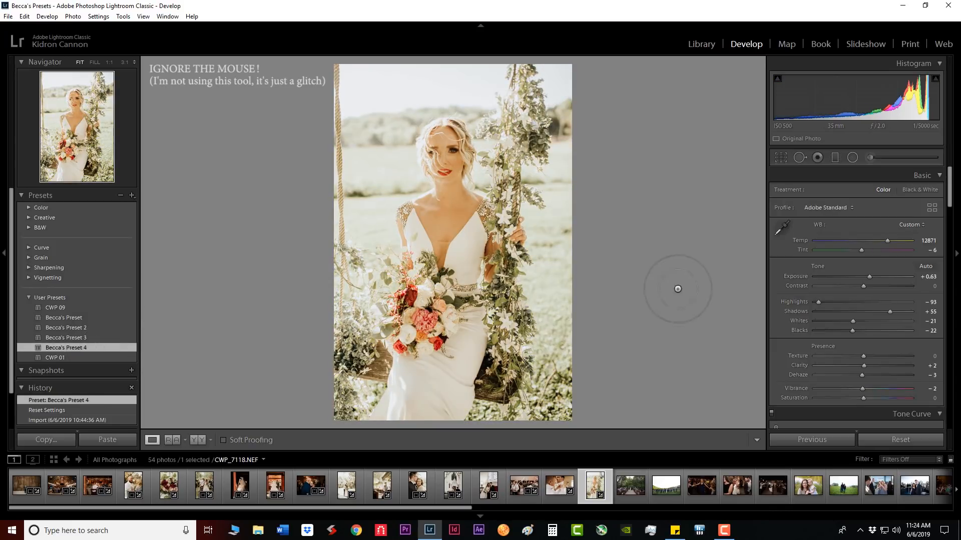
pyautogui.moveTo(863, 279); pyautogui.dragTo(864, 278)
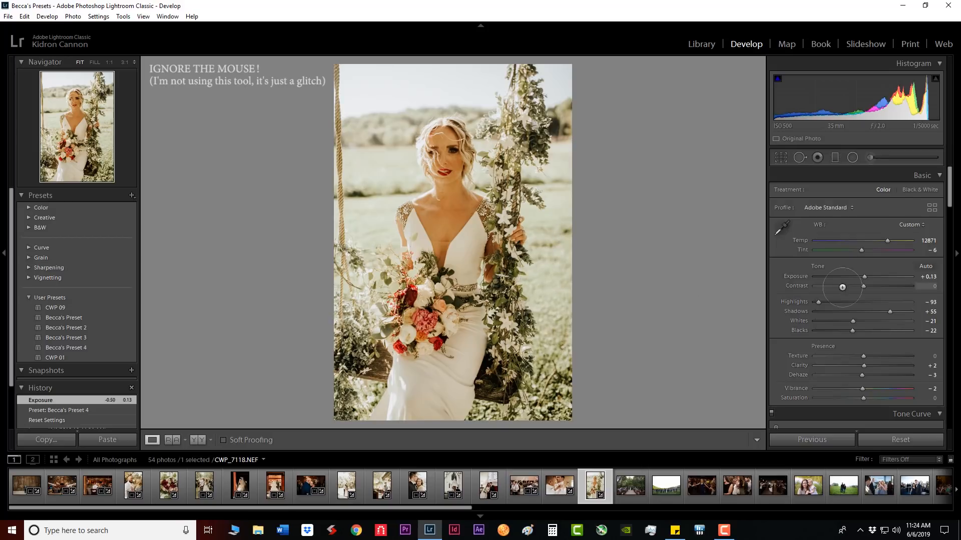
pyautogui.moveTo(888, 240); pyautogui.dragTo(876, 241)
pyautogui.moveTo(819, 302); pyautogui.dragTo(825, 303)
pyautogui.moveTo(864, 276); pyautogui.dragTo(867, 277)
# - Compare the swing bride portrait with its original, and straighten and crop it at an angle of −0.67
pyautogui.press('\\')
pyautogui.press('\\')
pyautogui.press('\\')
pyautogui.press('\\')
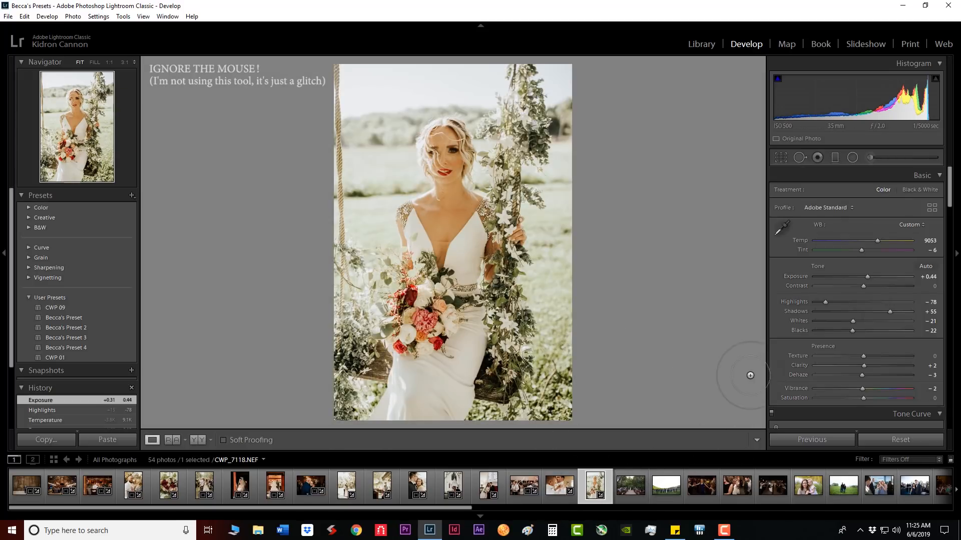
pyautogui.click(781, 157)
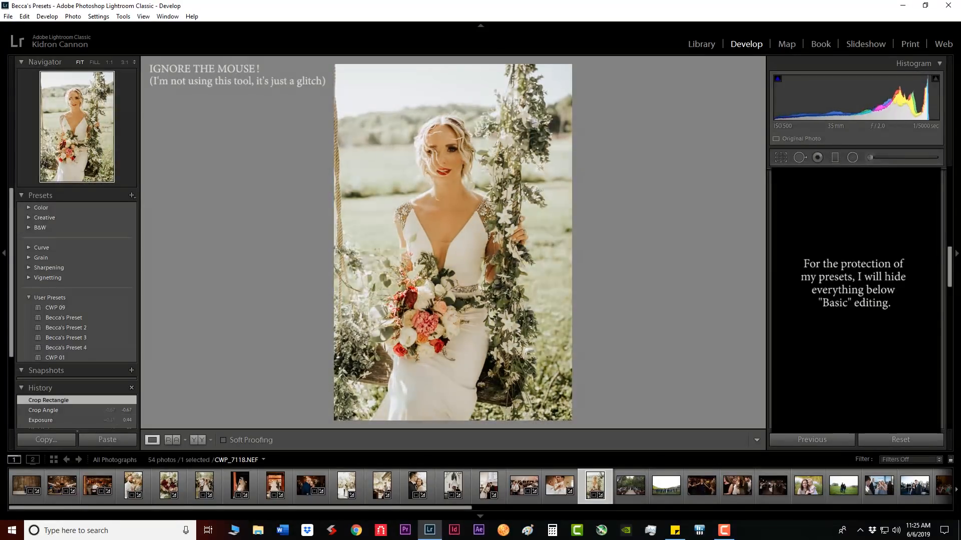
pyautogui.moveTo(875, 301); pyautogui.dragTo(859, 300)
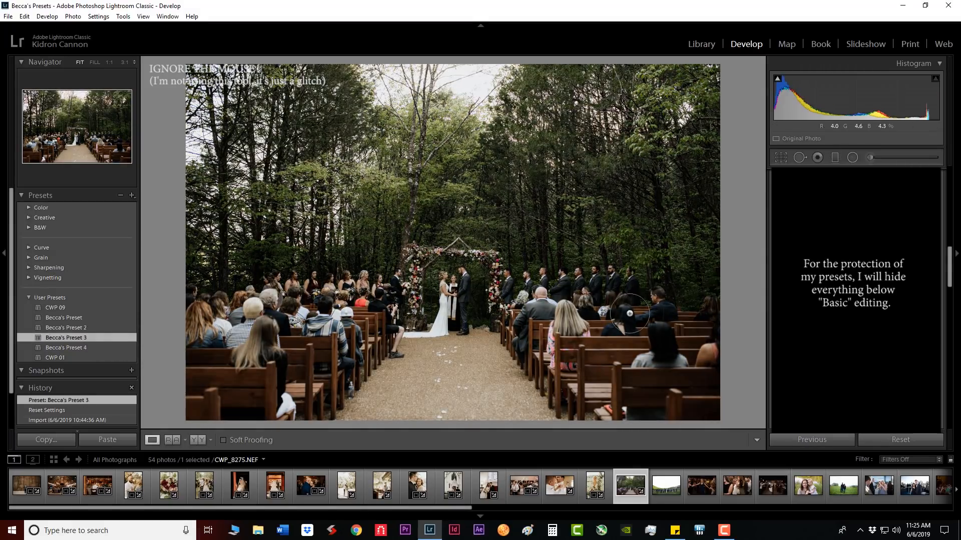
# - Set Temp to 17876 and Vignette Amount to 36 on the woodland ceremony photo, and brighten its right side with a 0.20-exposure graduated filter
pyautogui.moveTo(894, 234); pyautogui.dragTo(901, 235)
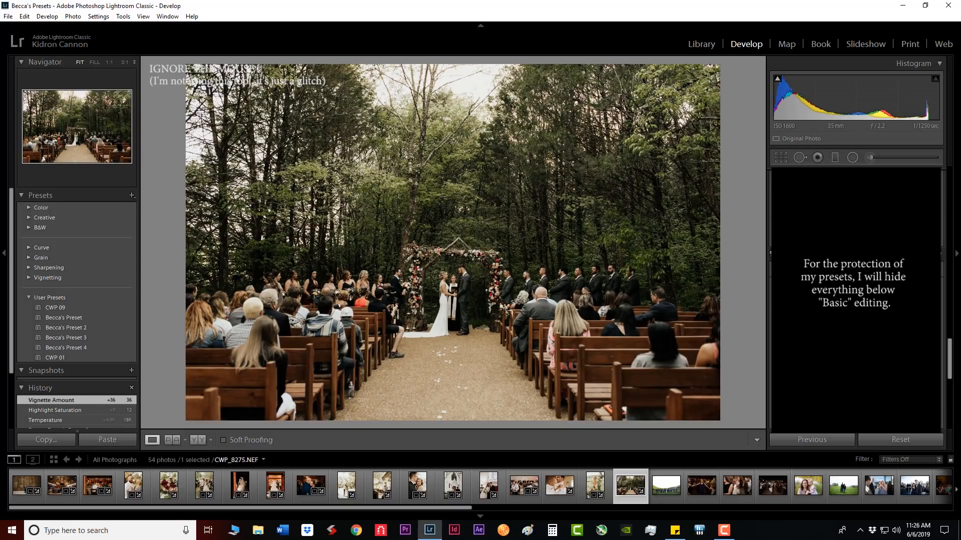
pyautogui.press('m')
pyautogui.moveTo(700, 277); pyautogui.dragTo(514, 260)
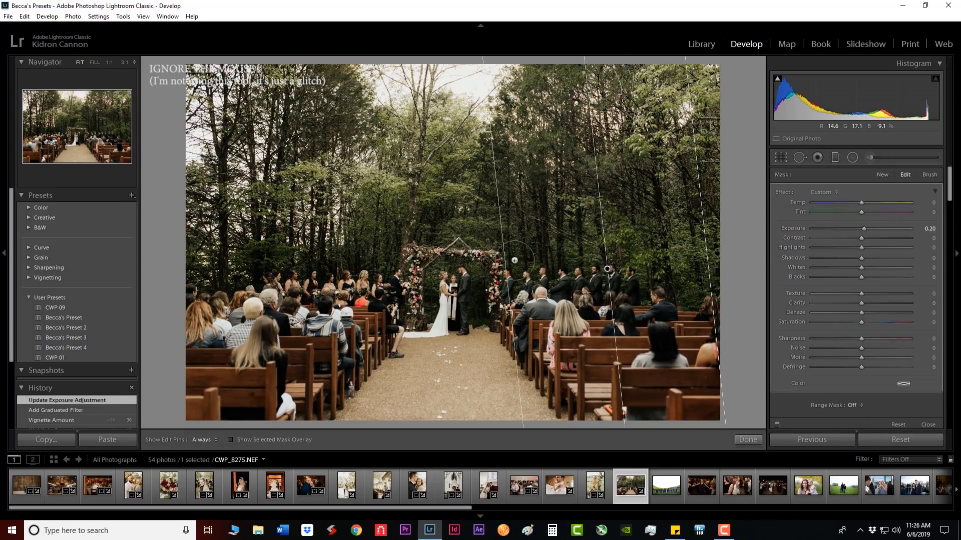
pyautogui.press('r')
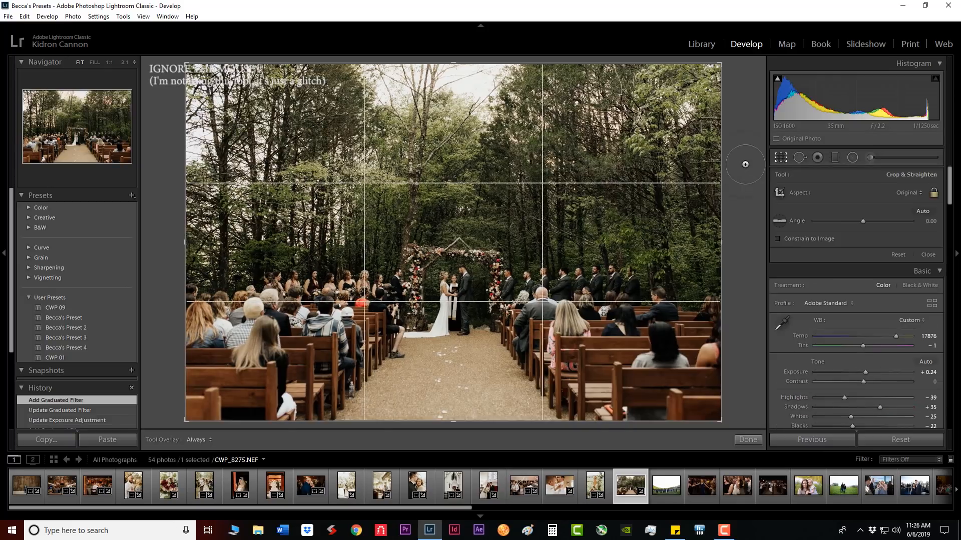
pyautogui.press('r')
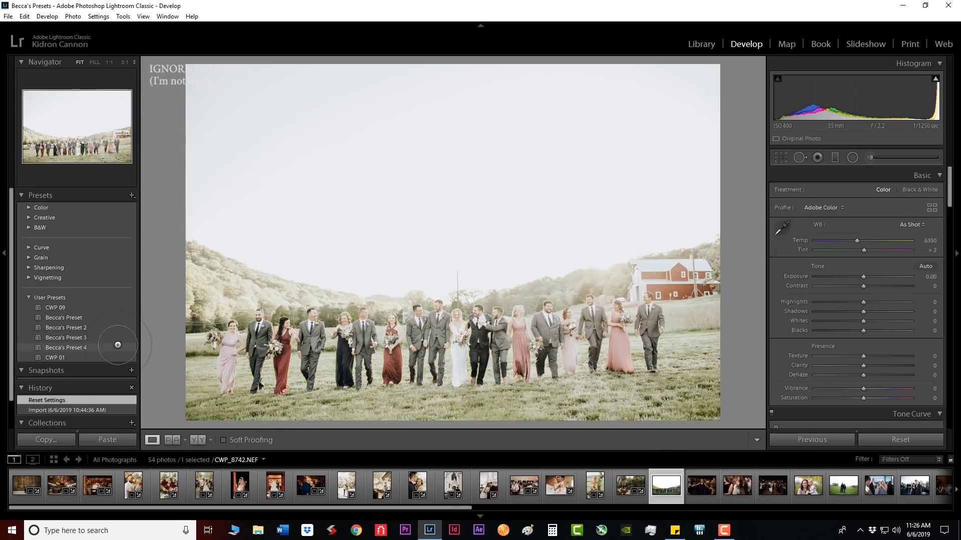
# - Apply user Preset 3 to the wedding party walking through the field, with Exposure −0.23 and Temp 20984
pyautogui.click(119, 340)
pyautogui.moveTo(865, 276); pyautogui.dragTo(861, 276)
pyautogui.moveTo(897, 239); pyautogui.dragTo(897, 240)
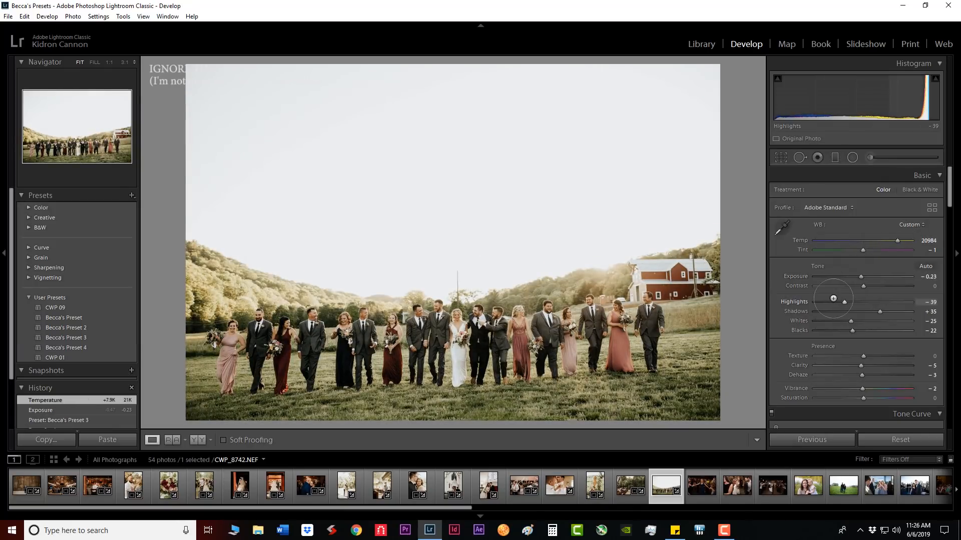
# - Remove the pole rising above the bride in the wedding party field photo with Spot Removal
pyautogui.press('q')
pyautogui.moveTo(456, 274)
pyautogui.mouseDown()
pyautogui.moveTo(458, 299)
pyautogui.moveTo(476, 283)
pyautogui.mouseUp()
pyautogui.press('q')
pyautogui.scroll(-10, 850, 276)
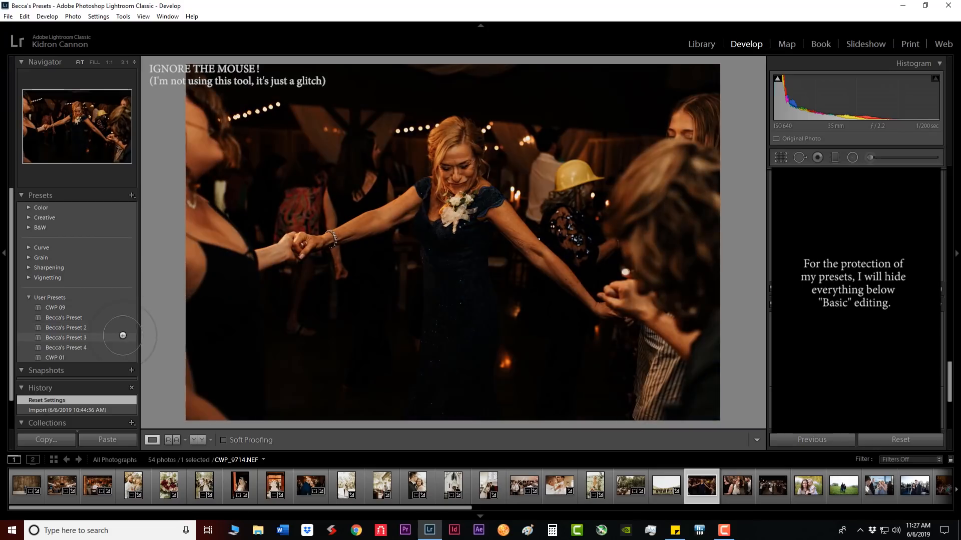
# - Apply user Preset 2 with raised Exposure to the navy-dress dancer, and lower Tint on the dancing bride photo
pyautogui.click(64, 328)
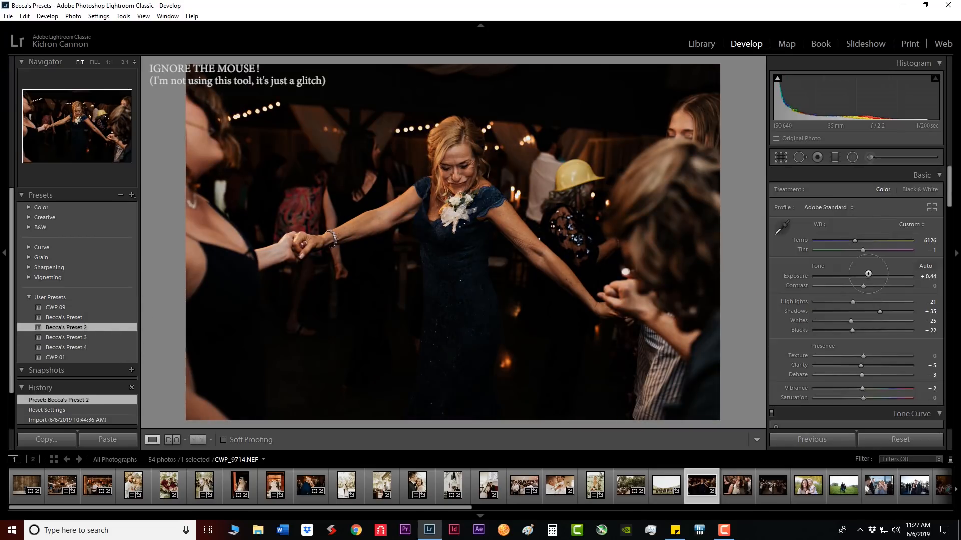
pyautogui.moveTo(864, 276); pyautogui.dragTo(874, 276)
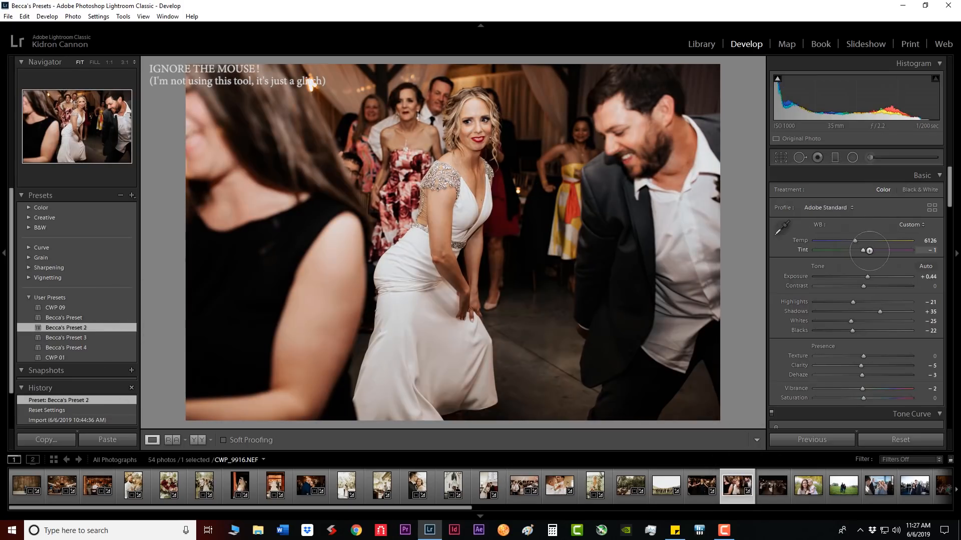
pyautogui.moveTo(870, 250); pyautogui.dragTo(857, 255)
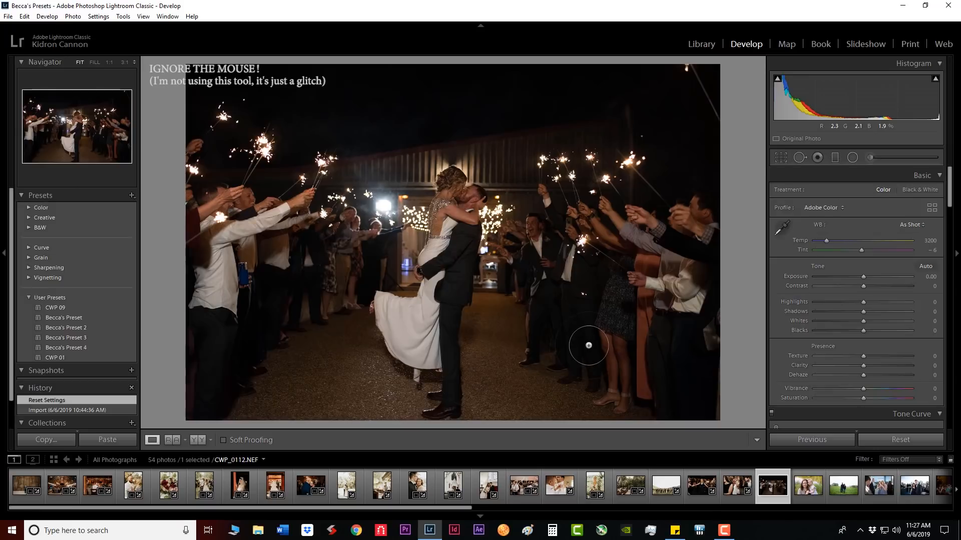
# - Straighten the sparkler exit photo to an angle of −0.71 and reposition its crop
pyautogui.click(780, 158)
pyautogui.moveTo(742, 189); pyautogui.dragTo(742, 184)
pyautogui.moveTo(548, 273); pyautogui.dragTo(554, 274)
pyautogui.press('Return')
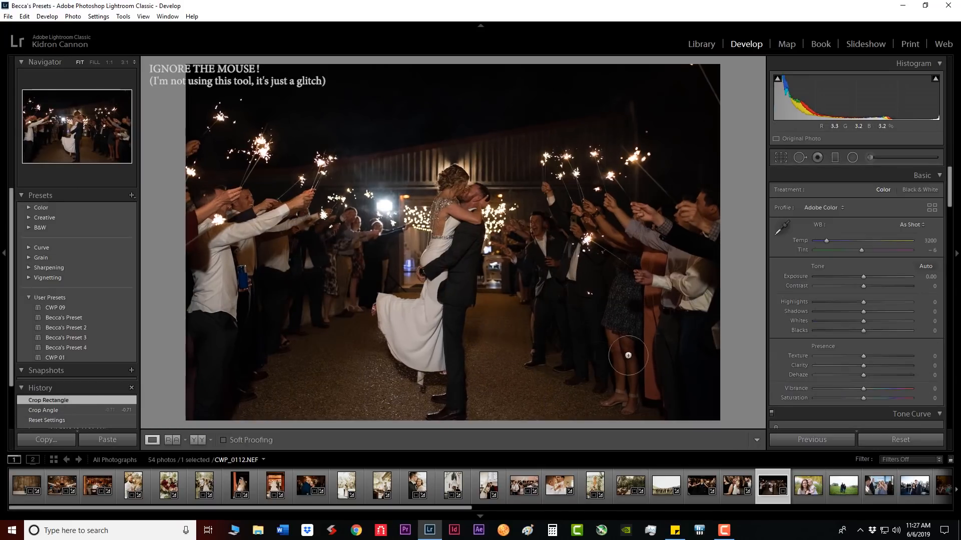
# - Apply user Preset 2 to the sparkler exit photo with lowered Highlights, and refine its crop
pyautogui.click(118, 328)
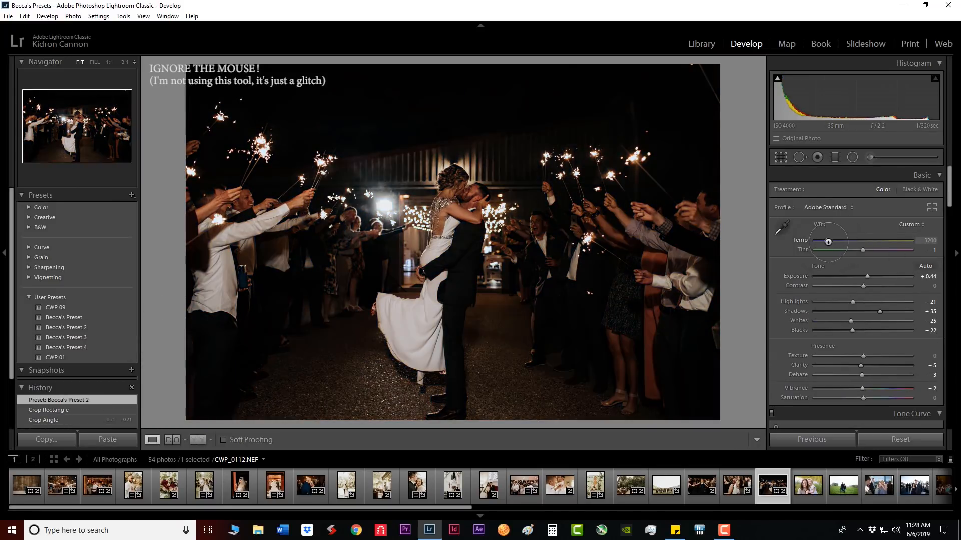
pyautogui.moveTo(868, 276); pyautogui.dragTo(845, 302)
pyautogui.click(781, 158)
pyautogui.moveTo(716, 66); pyautogui.dragTo(721, 102)
pyautogui.moveTo(621, 263); pyautogui.dragTo(628, 262)
pyautogui.press('Return')
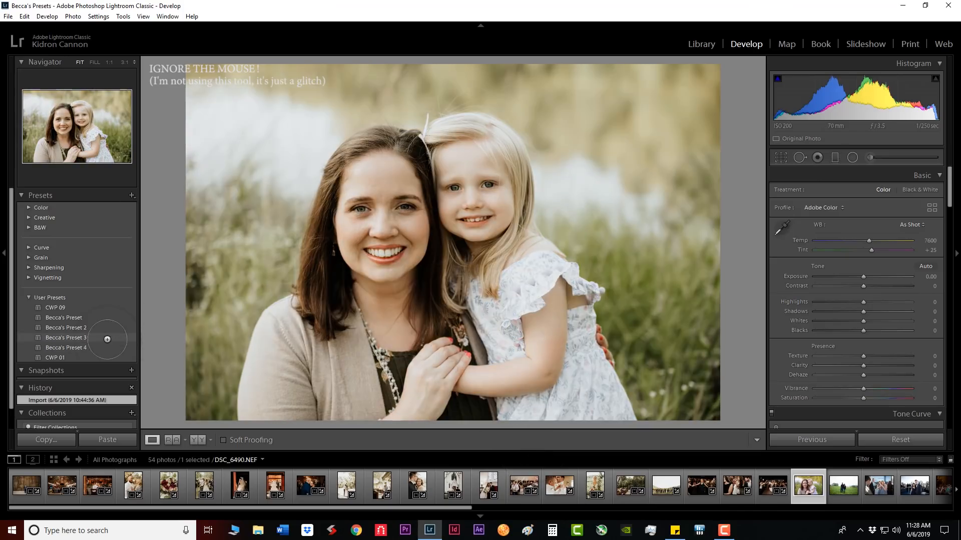
# - Apply user Preset 3 to the woman and little girl portrait with Tint +16 and Highlights −66, checking it against the original
pyautogui.click(107, 337)
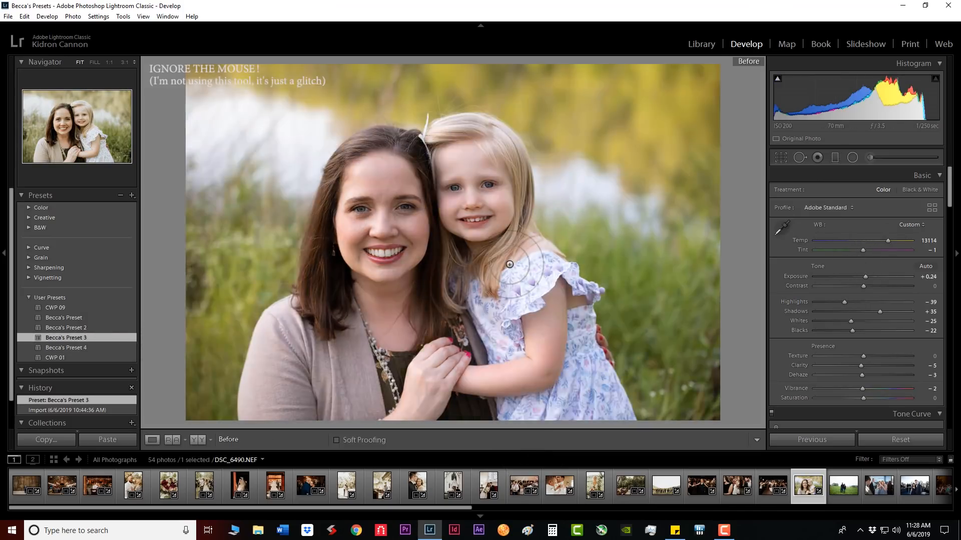
pyautogui.press('\\')
pyautogui.press('\\')
pyautogui.moveTo(844, 302); pyautogui.dragTo(831, 303)
# - Crop the woman and little girl portrait tighter, and compare it with the original
pyautogui.click(781, 157)
pyautogui.moveTo(719, 66); pyautogui.dragTo(643, 116)
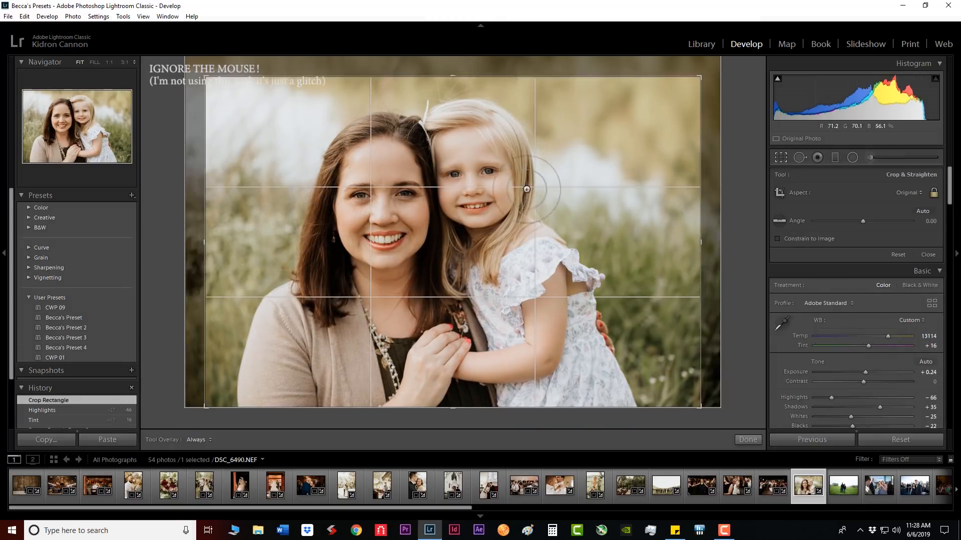
pyautogui.moveTo(530, 193); pyautogui.dragTo(561, 179)
pyautogui.press('Return')
pyautogui.press('\\')
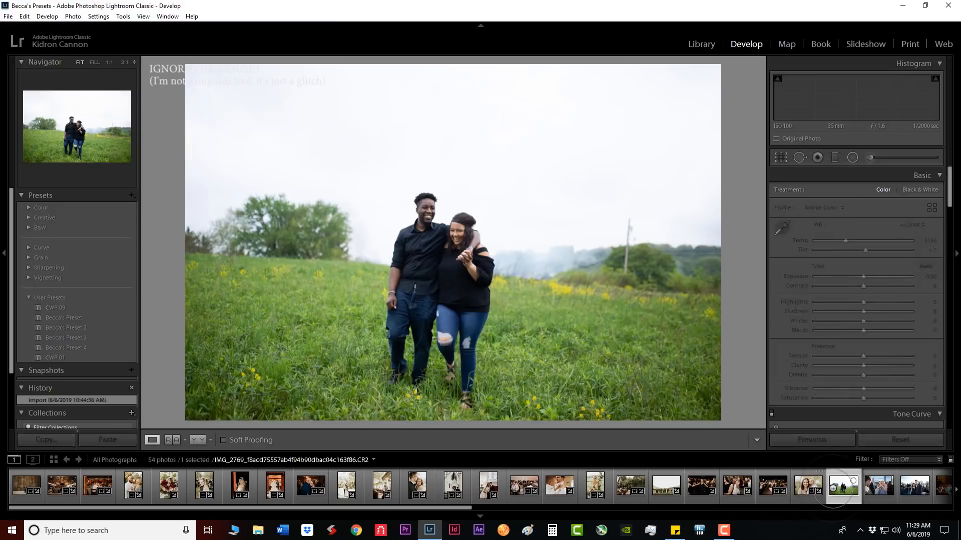
# - Apply user Preset 3 to the couple in the meadow, and straighten and crop the photo
pyautogui.click(65, 337)
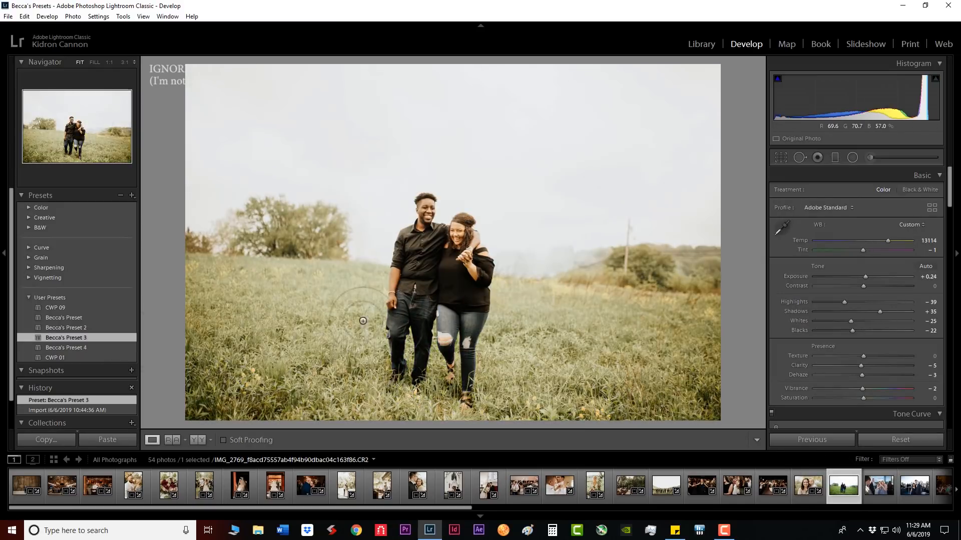
pyautogui.click(781, 157)
pyautogui.moveTo(753, 195); pyautogui.dragTo(753, 180)
pyautogui.moveTo(601, 240); pyautogui.dragTo(594, 227)
pyautogui.click(780, 158)
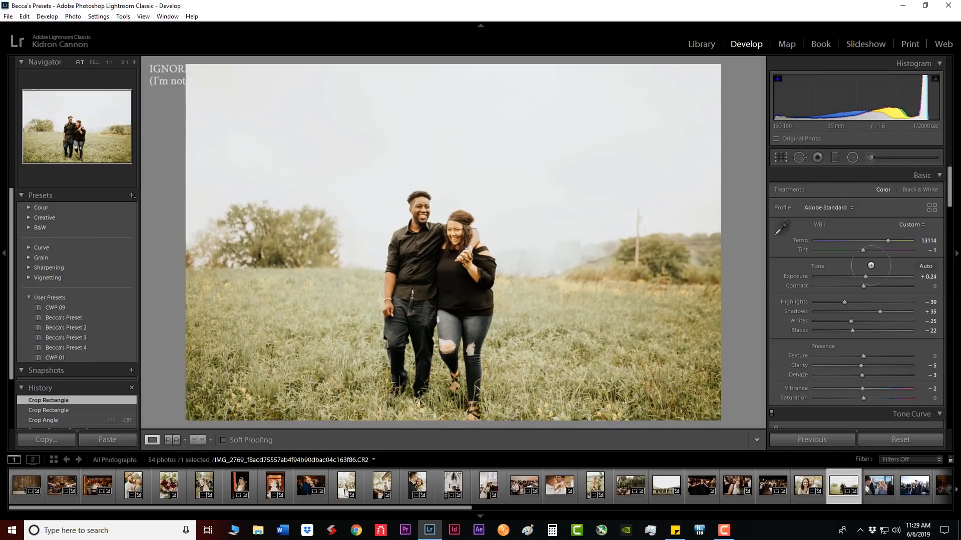
# - Set Exposure −0.08, Highlights −58, Shadows +52, Temp 9882 and Tint +7 on the meadow couple photo
pyautogui.moveTo(865, 276); pyautogui.dragTo(862, 277)
pyautogui.moveTo(880, 312); pyautogui.dragTo(835, 303)
pyautogui.moveTo(864, 250); pyautogui.dragTo(863, 249)
pyautogui.moveTo(887, 241); pyautogui.dragTo(879, 241)
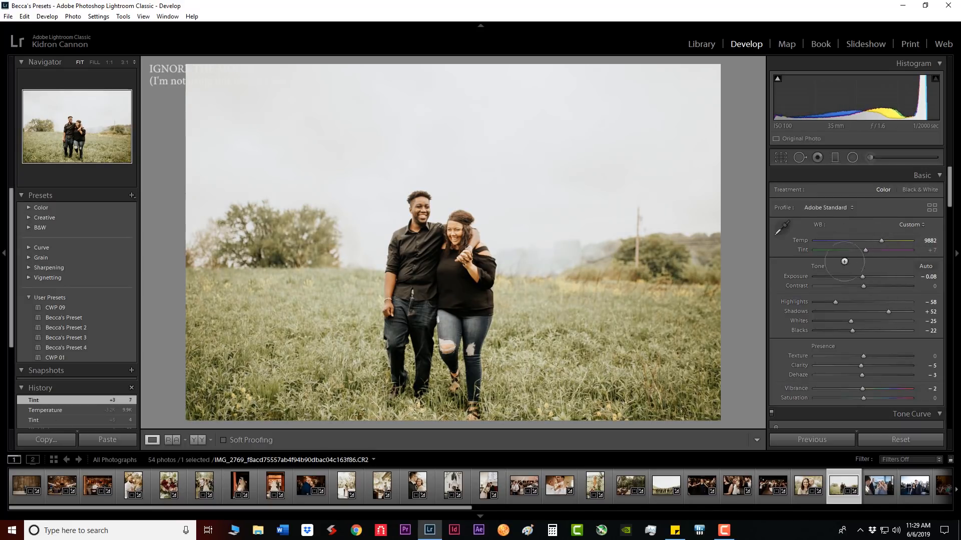
# - Remove the utility pole behind the meadow couple with Spot Removal, and compare the photo with its original
pyautogui.click(799, 157)
pyautogui.moveTo(639, 214); pyautogui.dragTo(635, 233)
pyautogui.click(745, 439)
pyautogui.press('\\')
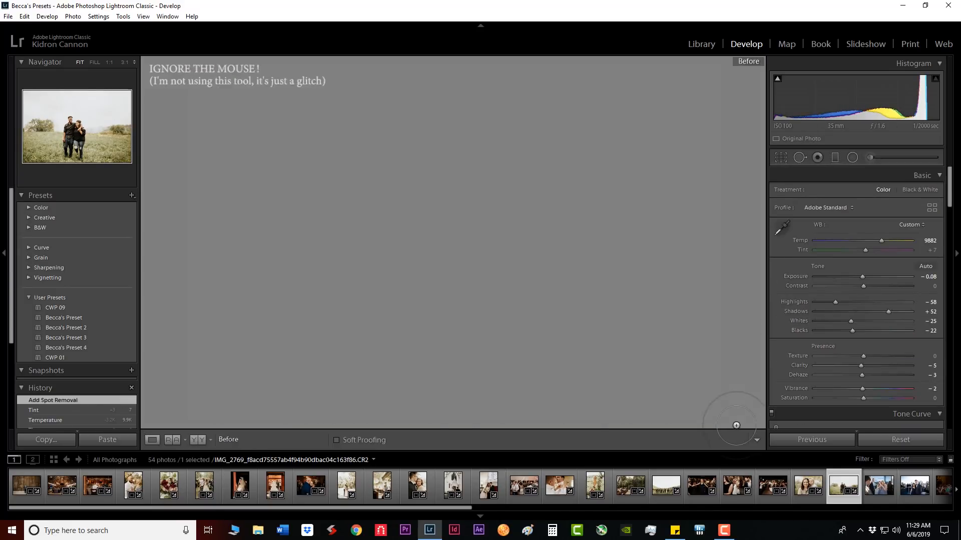
pyautogui.press('\\')
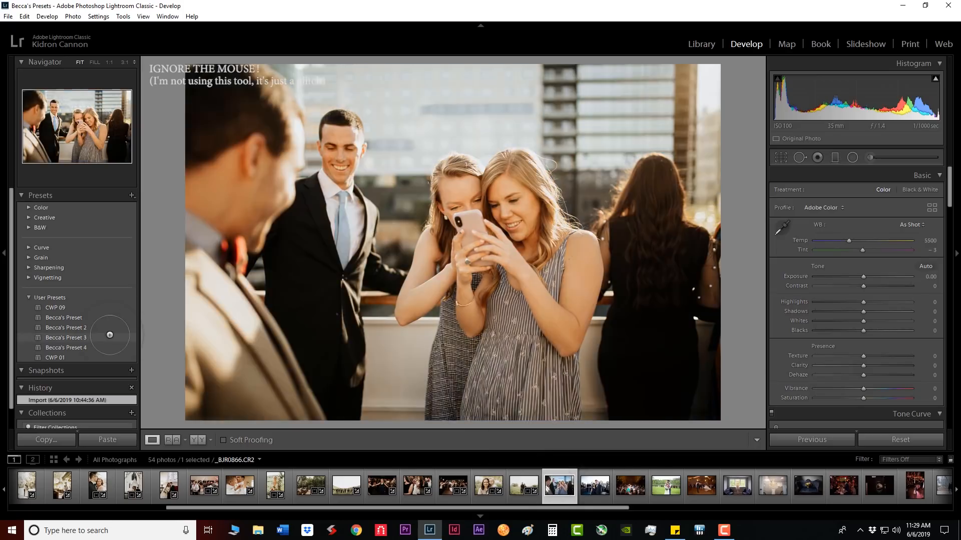
# - Apply user Preset 4 to the photo of two women with a phone, set Exposure to +0.23, and open it for cropping
pyautogui.click(100, 347)
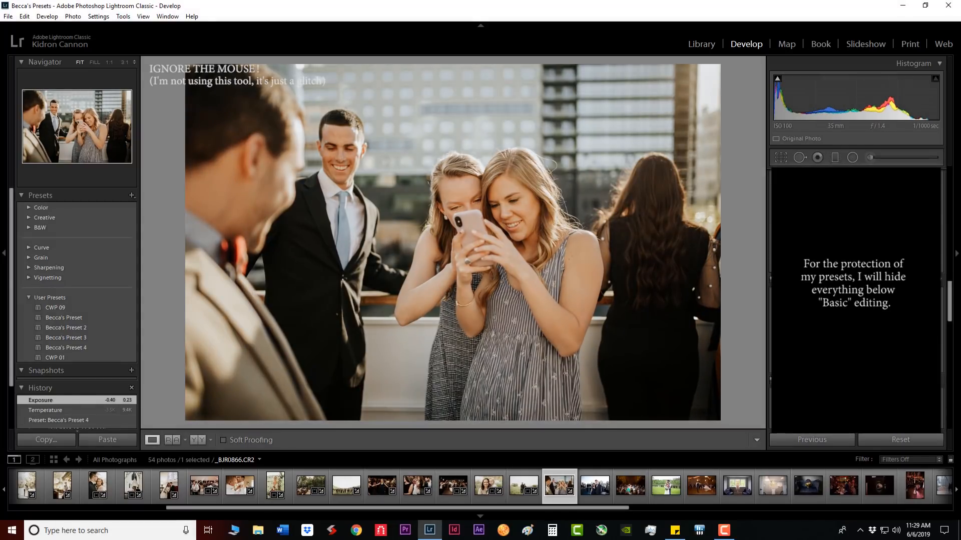
pyautogui.press('r')
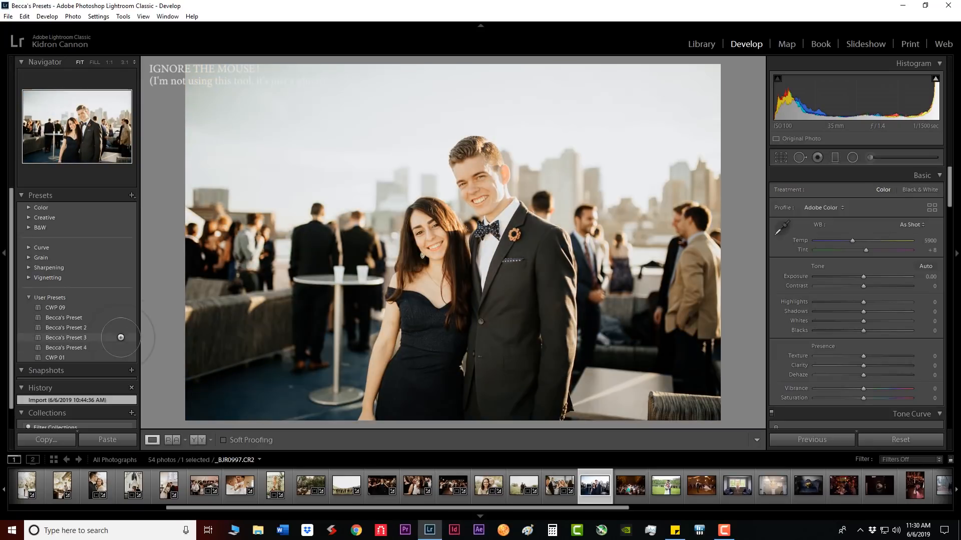
# - Apply user Preset 3 to the skyline couple photo with Shadows +55, Exposure −0.18 and Temp 11260, and crop it
pyautogui.click(65, 337)
pyautogui.moveTo(881, 311); pyautogui.dragTo(890, 311)
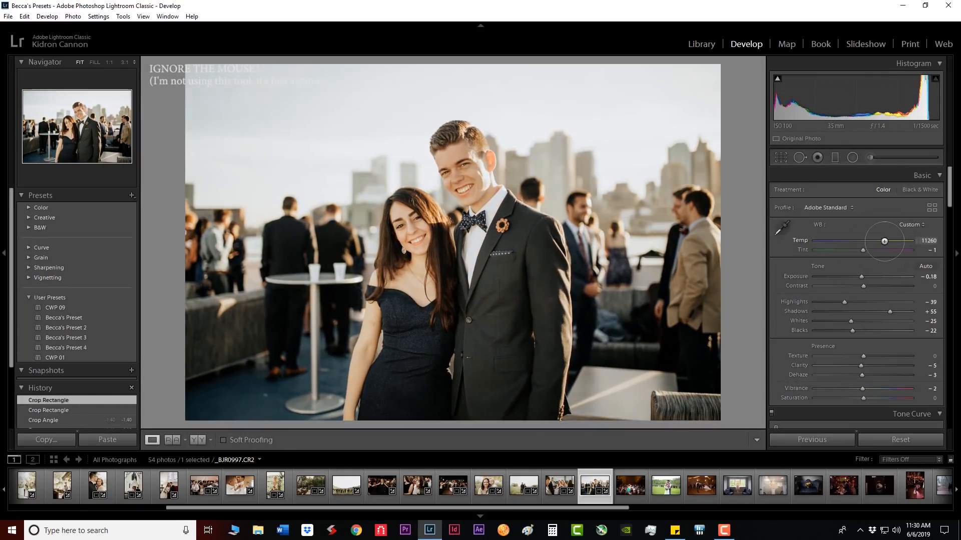
pyautogui.moveTo(884, 241); pyautogui.dragTo(884, 241)
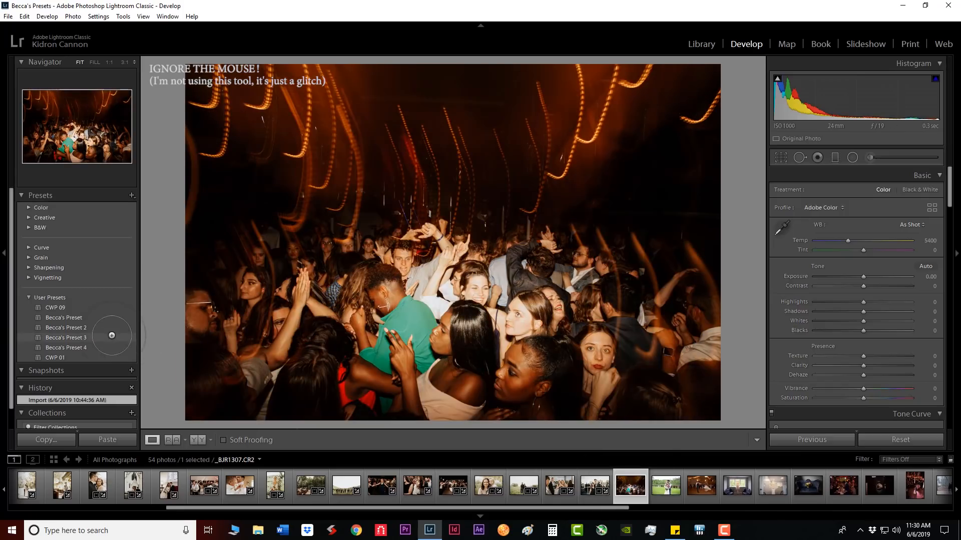
# - Apply user Preset 4 to the dance-floor crowd photo with Highlights −69 and Temp 8432, and straighten it to −2.08
pyautogui.click(85, 347)
pyautogui.moveTo(841, 302); pyautogui.dragTo(830, 302)
pyautogui.moveTo(888, 241); pyautogui.dragTo(873, 242)
pyautogui.press('r')
pyautogui.moveTo(758, 193); pyautogui.dragTo(758, 182)
pyautogui.press('Return')
# - Compare the dance-floor crowd photo with its original, and adjust Highlights, Shadows and Blacks
pyautogui.press('\\')
pyautogui.press('\\')
pyautogui.press('\\')
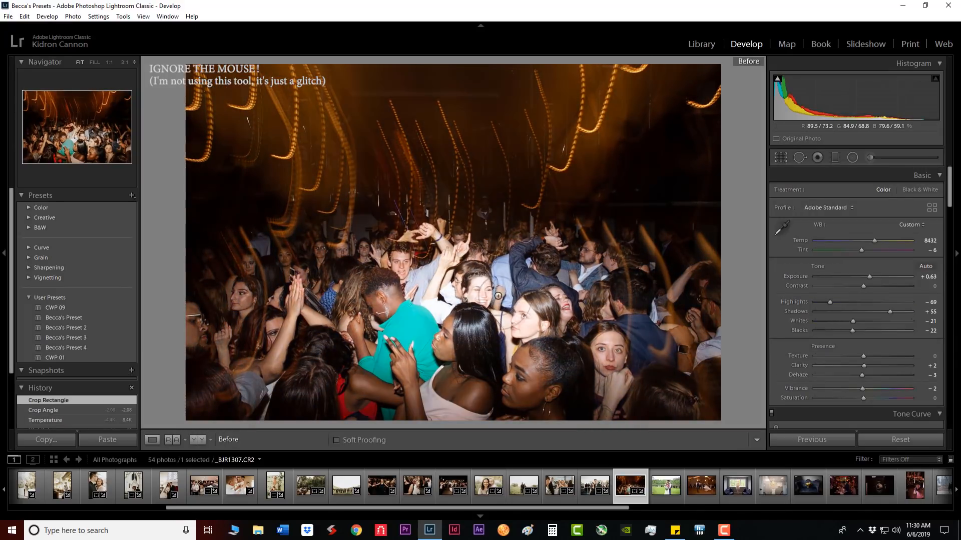
pyautogui.press('\\')
pyautogui.press('\\')
pyautogui.press('\\')
pyautogui.moveTo(813, 303); pyautogui.dragTo(827, 303)
pyautogui.moveTo(890, 312); pyautogui.dragTo(849, 332)
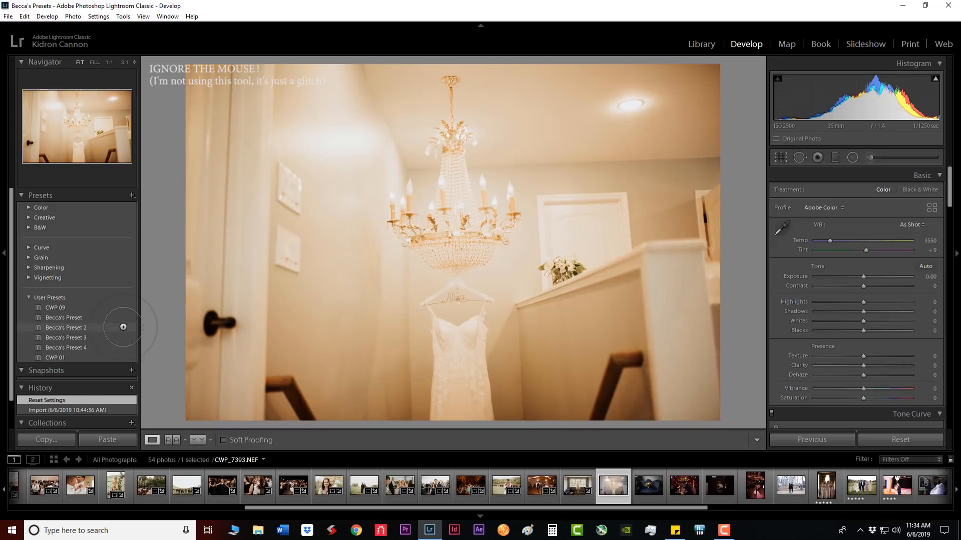
# - Apply user Preset 2 to the wedding dress hanging under the chandelier, and lower its Temp
pyautogui.click(123, 328)
pyautogui.moveTo(846, 241); pyautogui.dragTo(837, 240)
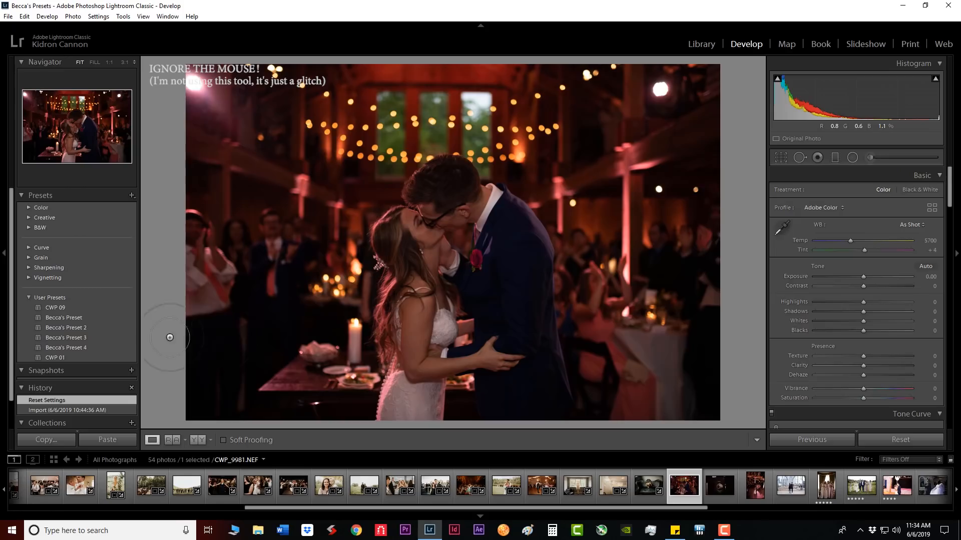
# - Apply user Preset 2 to the couple kissing in the barn with Exposure +1.79 and Tint −21, and straighten the crop
pyautogui.click(65, 328)
pyautogui.moveTo(868, 277); pyautogui.dragTo(880, 276)
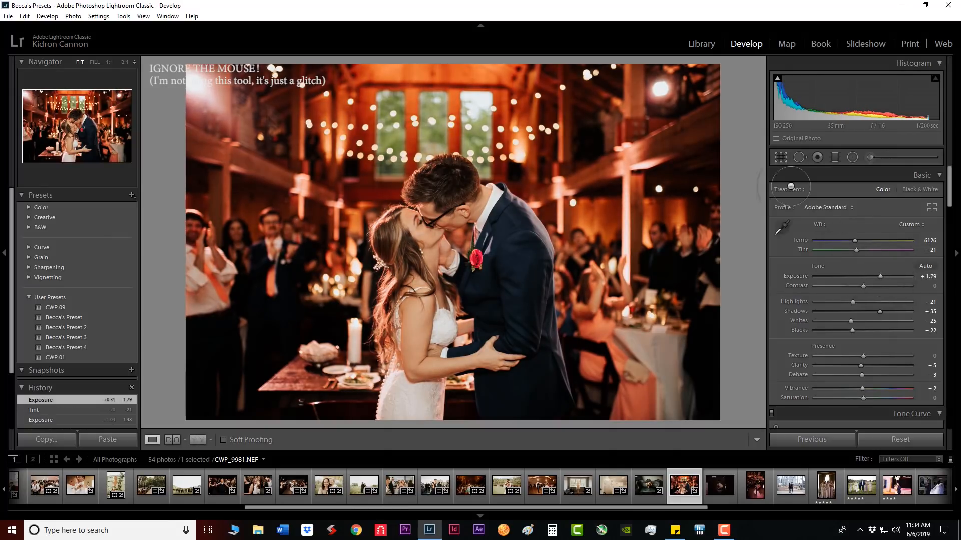
pyautogui.click(781, 158)
pyautogui.moveTo(745, 164); pyautogui.dragTo(744, 159)
pyautogui.press('Return')
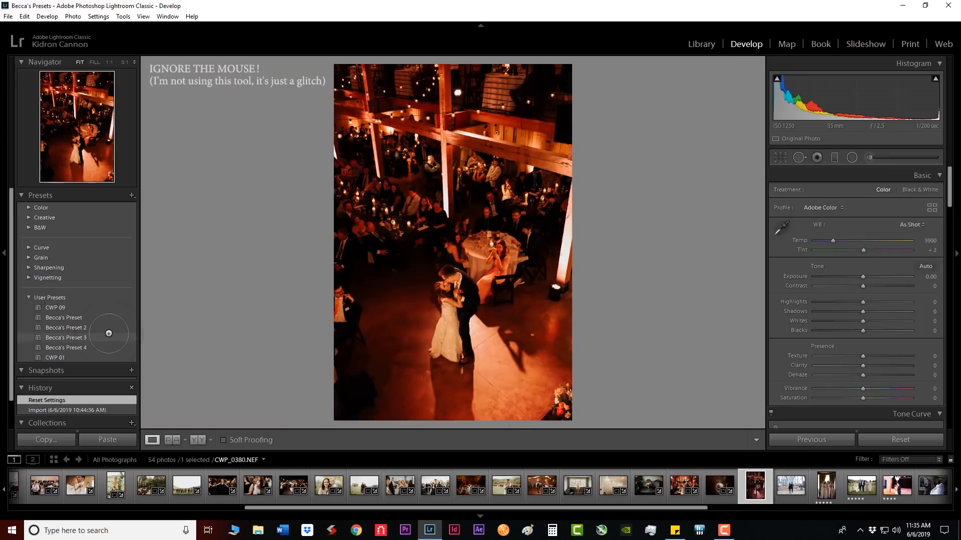
# - Apply user Preset 2 to the overhead first-dance photo, raising Exposure and Shadows and adjusting Temp, Tint and Highlights
pyautogui.click(100, 328)
pyautogui.moveTo(872, 275); pyautogui.dragTo(871, 277)
pyautogui.moveTo(854, 240)
pyautogui.mouseDown()
pyautogui.moveTo(834, 241)
pyautogui.moveTo(851, 252)
pyautogui.mouseUp()
pyautogui.moveTo(852, 302); pyautogui.dragTo(890, 312)
pyautogui.moveTo(871, 276); pyautogui.dragTo(875, 278)
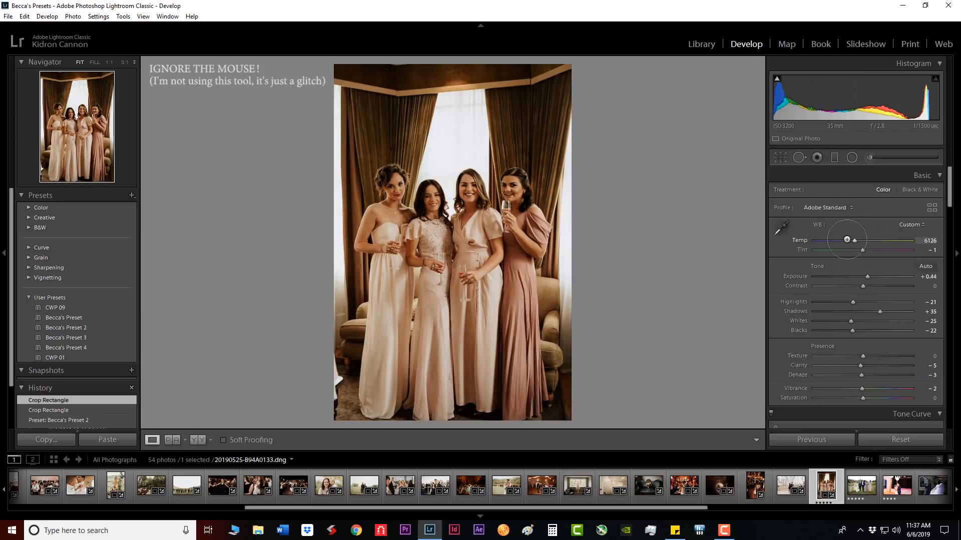
# - Set Temp to 5454 on the photo of four women by the curtains, and raise its Exposure
pyautogui.moveTo(854, 240); pyautogui.dragTo(847, 241)
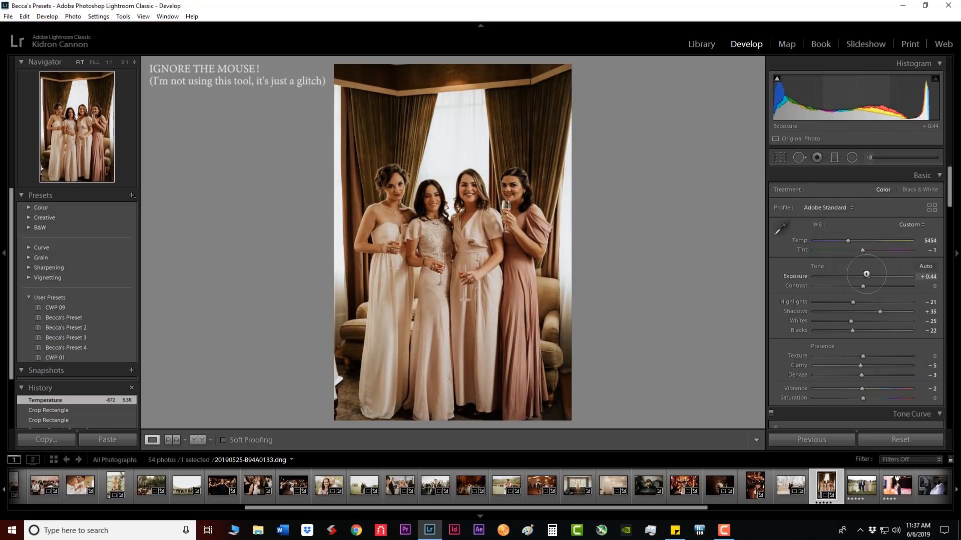
pyautogui.moveTo(867, 277); pyautogui.dragTo(870, 277)
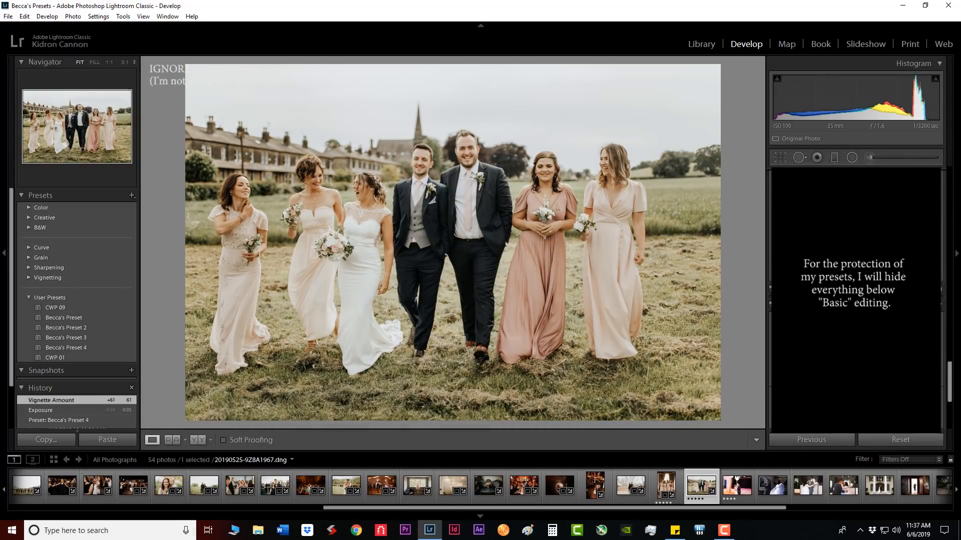
# - Straighten and crop the photo of the wedding party walking near the church, and set Exposure to −0.36
pyautogui.press('r')
pyautogui.moveTo(735, 144); pyautogui.dragTo(450, 103)
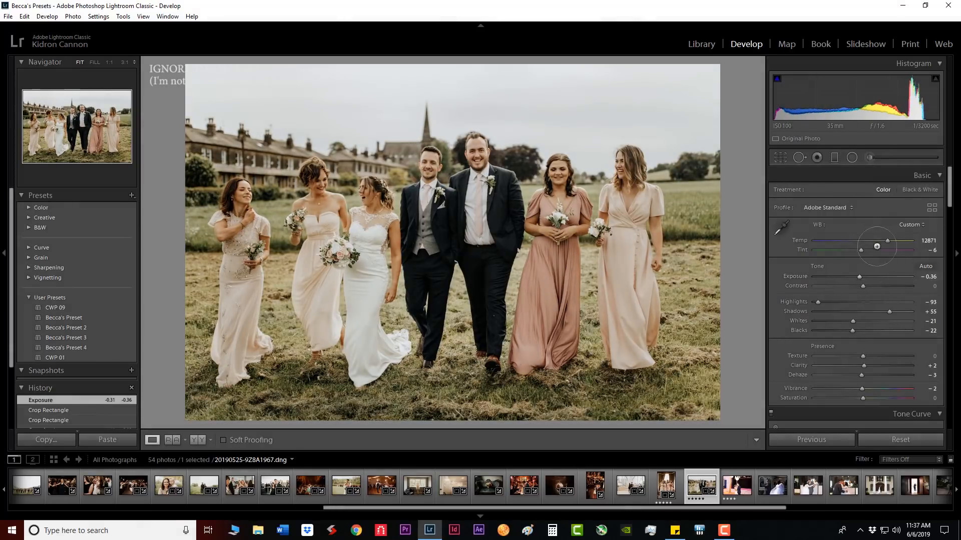
# - Remove the bright spot on the cheek of the man in the grey waistcoat with a smaller Spot Removal brush
pyautogui.click(422, 172)
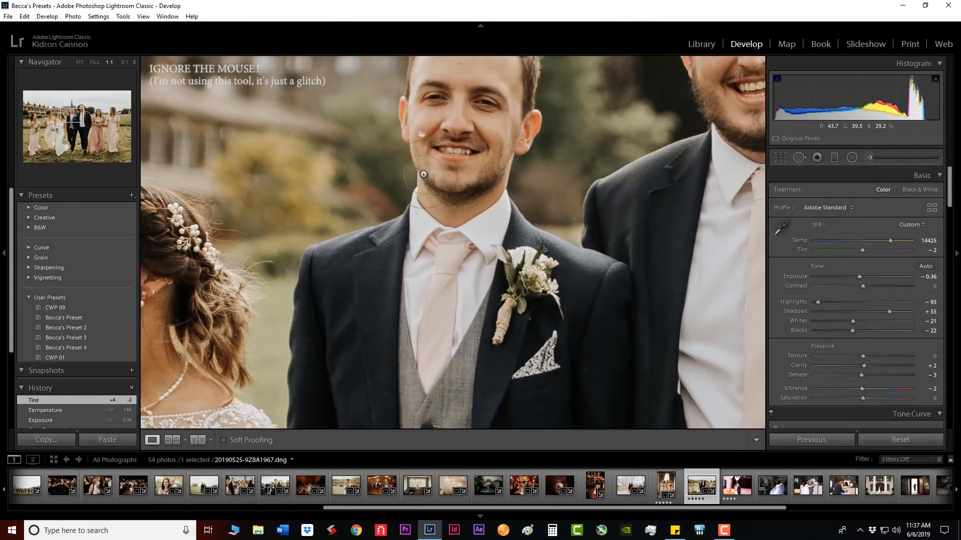
pyautogui.moveTo(422, 175); pyautogui.dragTo(429, 197)
pyautogui.click(799, 157)
pyautogui.moveTo(858, 190); pyautogui.dragTo(824, 190)
pyautogui.click(441, 143)
pyautogui.press('q')
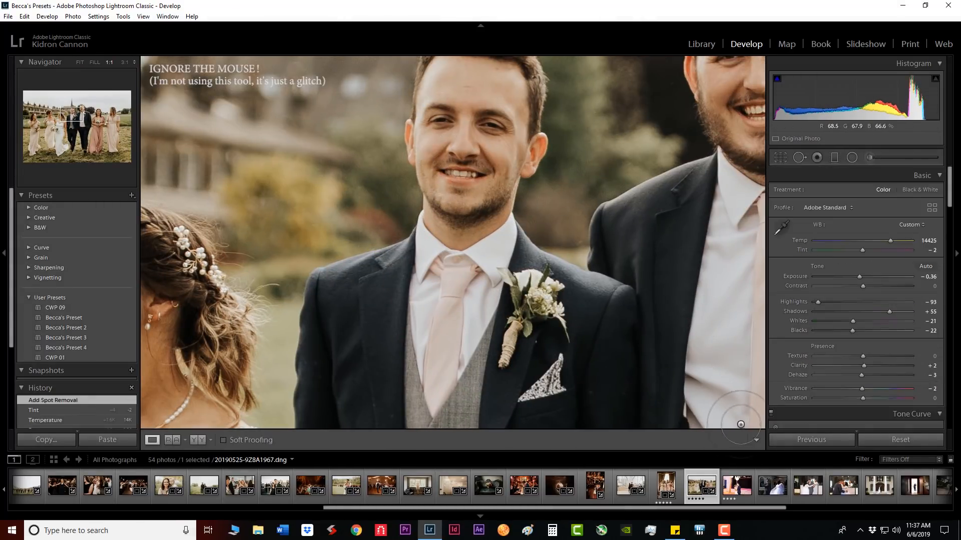
pyautogui.press('z')
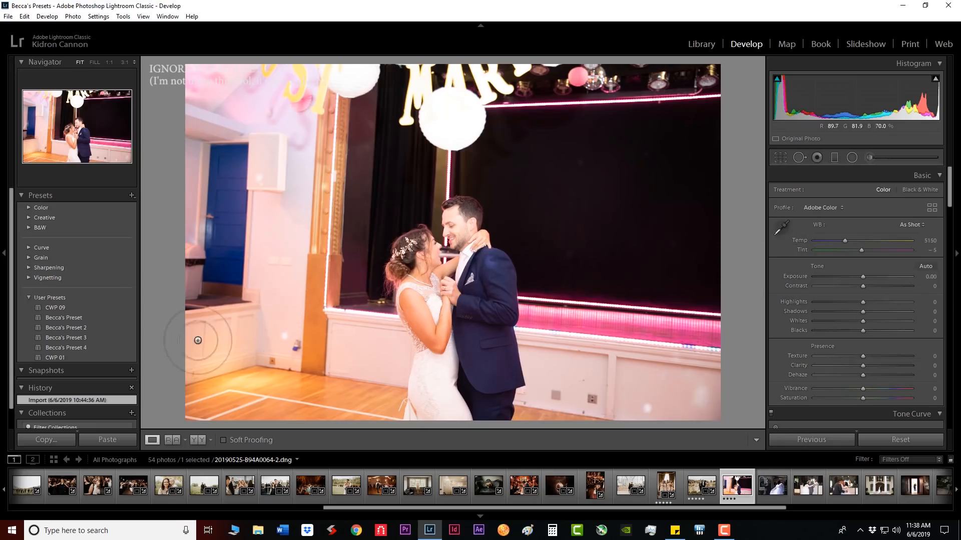
# - Apply user Preset 3 to the couple dancing by the stage with Exposure −0.21, Highlights −76, Temp 6433 and Tint −36
pyautogui.click(65, 338)
pyautogui.moveTo(862, 278); pyautogui.dragTo(861, 277)
pyautogui.moveTo(844, 303); pyautogui.dragTo(826, 302)
pyautogui.moveTo(888, 240); pyautogui.dragTo(858, 239)
# - Straighten the stage dance photo to an angle of −2.09 and crop it tighter around the couple
pyautogui.click(780, 158)
pyautogui.moveTo(753, 205); pyautogui.dragTo(752, 195)
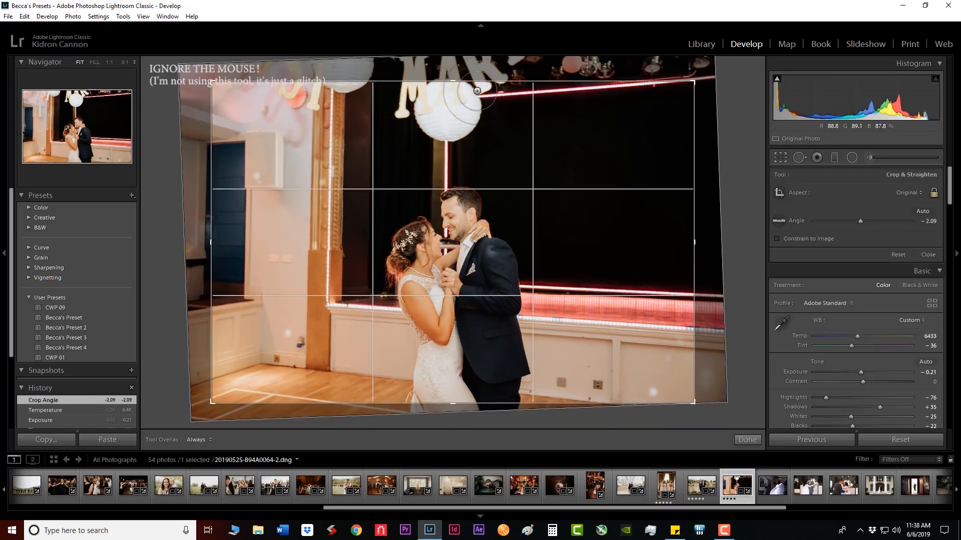
pyautogui.press('Return')
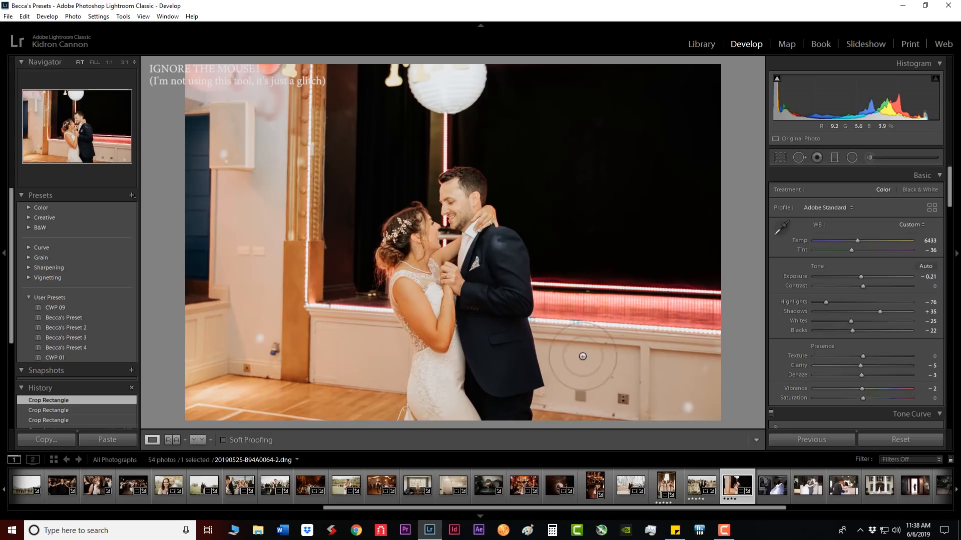
pyautogui.press('Left')
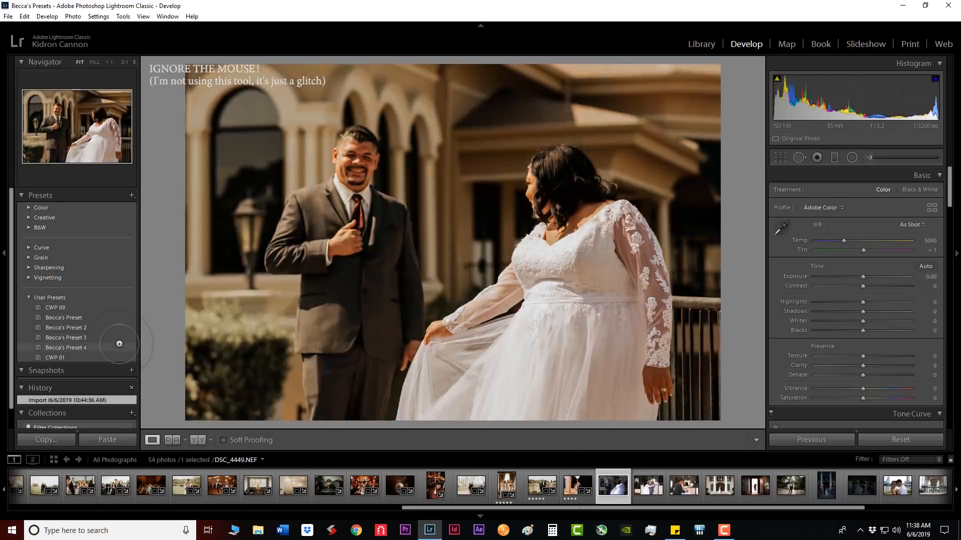
# - Apply user Preset 4 to the couple outside the arched building with Exposure +1.08 and Temp 8677, and compare it with the original
pyautogui.click(100, 347)
pyautogui.moveTo(868, 276); pyautogui.dragTo(873, 276)
pyautogui.moveTo(874, 241); pyautogui.dragTo(875, 241)
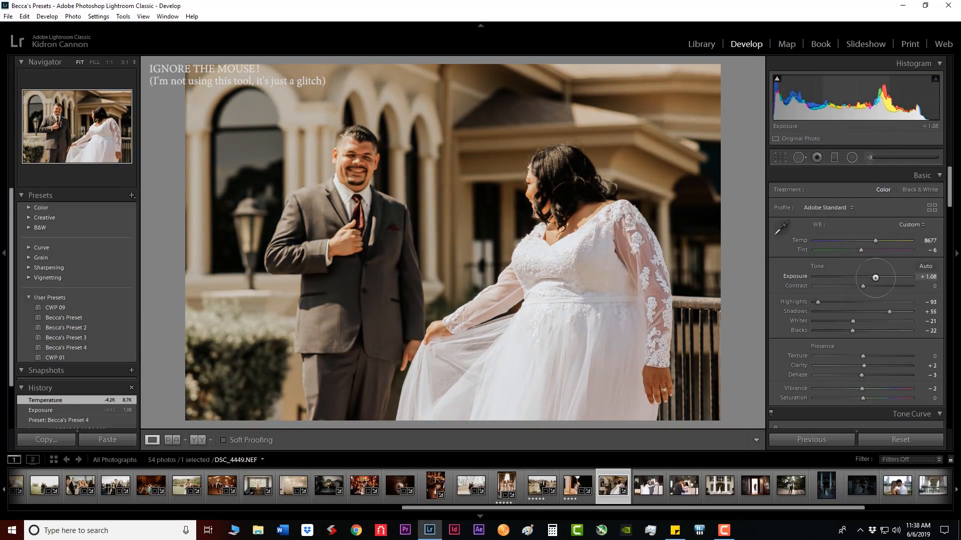
pyautogui.press('\\')
pyautogui.press('\\')
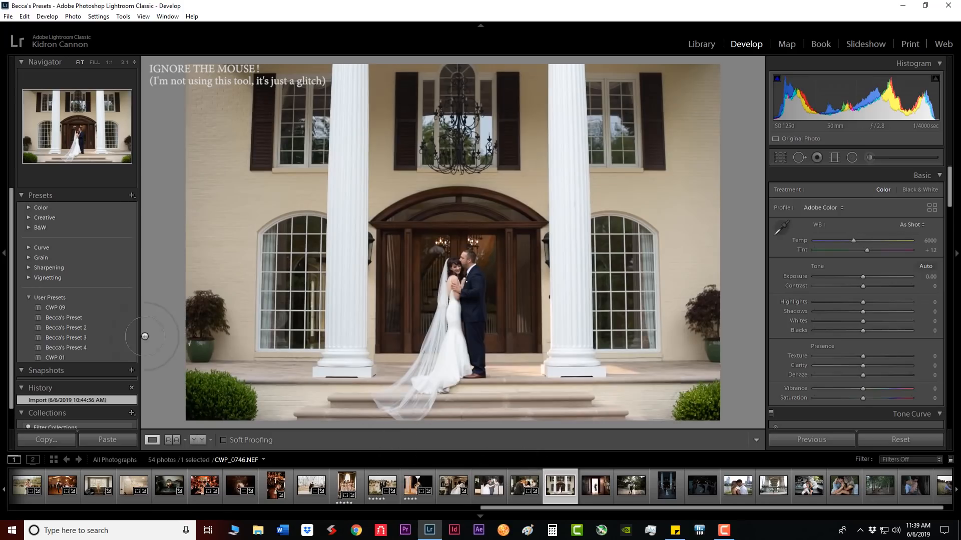
# - Apply user Preset 3 to the couple in front of the white-columned house, and lower its Highlights and Temp
pyautogui.click(66, 337)
pyautogui.moveTo(850, 302); pyautogui.dragTo(823, 303)
pyautogui.scroll(-15, 822, 211)
pyautogui.scroll(15, 850, 300)
pyautogui.moveTo(887, 240); pyautogui.dragTo(876, 240)
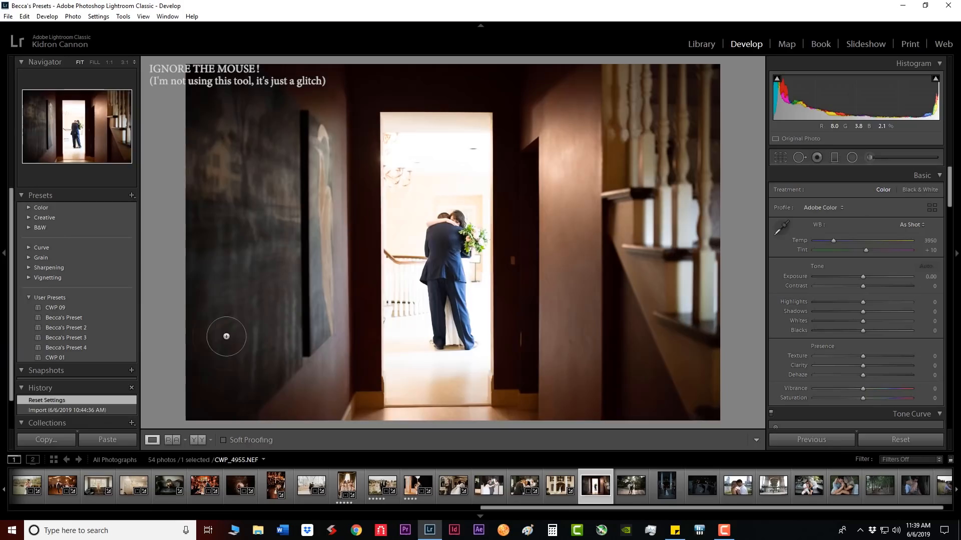
# - Apply the black-and-white user preset to the doorway photo, remove the spot above the couple, and lower Highlights
pyautogui.click(63, 317)
pyautogui.moveTo(863, 342); pyautogui.dragTo(861, 312)
pyautogui.click(470, 150)
pyautogui.press('q')
pyautogui.moveTo(836, 302); pyautogui.dragTo(826, 302)
# - Apply user Preset 4 to the groom carrying the bride, and brighten both sides with graduated filters at Exposure 0.83
pyautogui.click(631, 485)
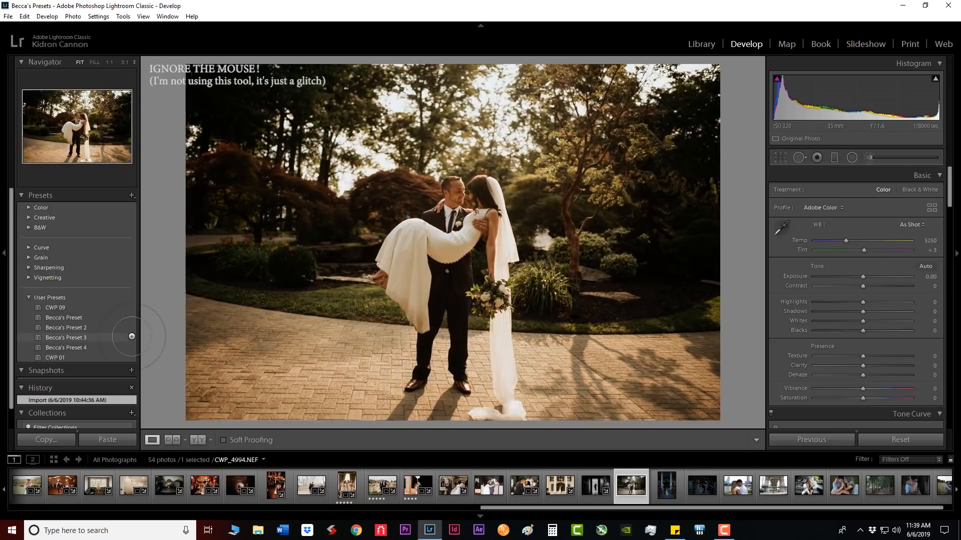
pyautogui.click(65, 348)
pyautogui.press('m')
pyautogui.moveTo(658, 239); pyautogui.dragTo(561, 238)
pyautogui.moveTo(861, 228); pyautogui.dragTo(872, 229)
pyautogui.moveTo(218, 201); pyautogui.dragTo(359, 249)
pyautogui.click(746, 440)
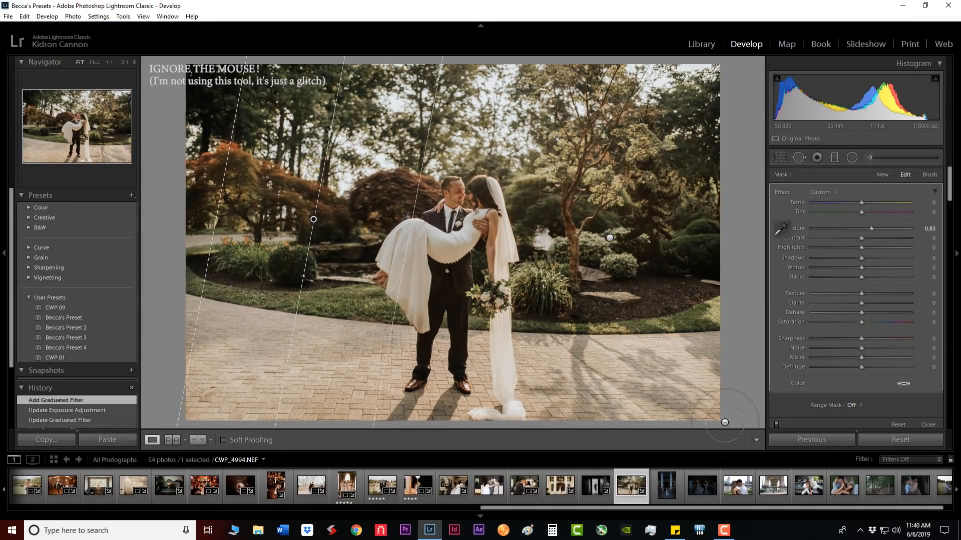
# - Raise Highlights, straighten the photo of the groom carrying the bride, and reduce its Shadows slightly
pyautogui.moveTo(817, 302); pyautogui.dragTo(835, 302)
pyautogui.press('r')
pyautogui.moveTo(743, 218); pyautogui.dragTo(743, 209)
pyautogui.press('Return')
pyautogui.moveTo(889, 312); pyautogui.dragTo(880, 311)
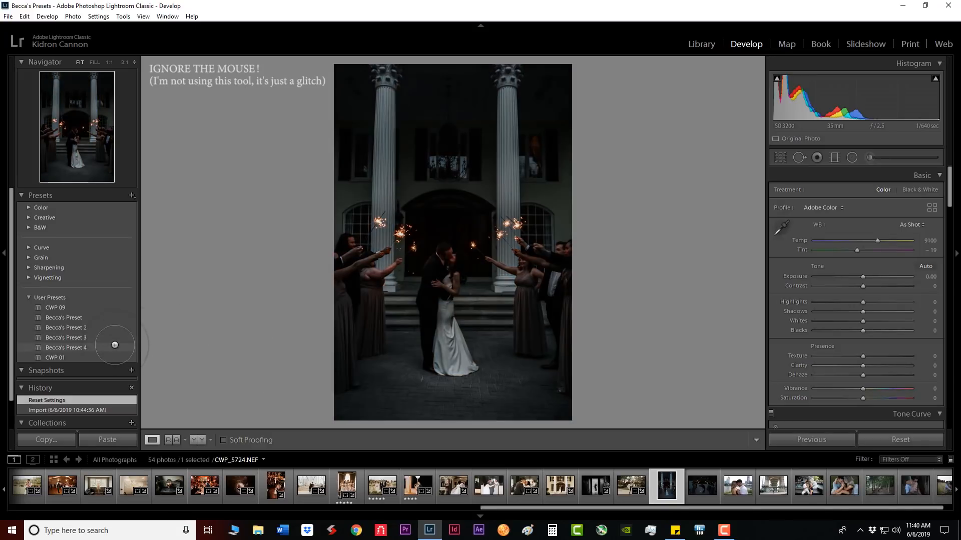
# - Apply user Preset 4 to the sparkler photo with Exposure +1.70, Luminance Smoothing 12, a −0.64 straightened crop and Temp 17010
pyautogui.click(125, 347)
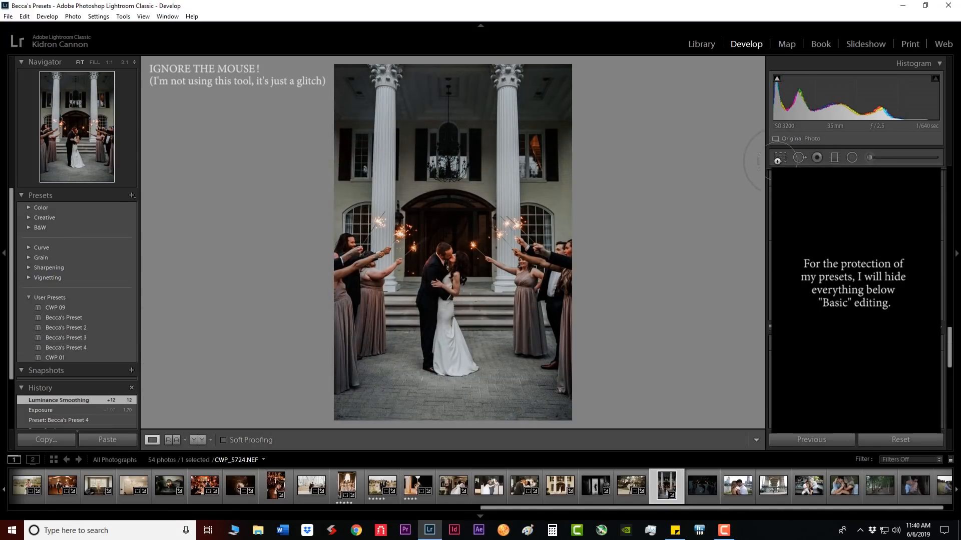
pyautogui.press('r')
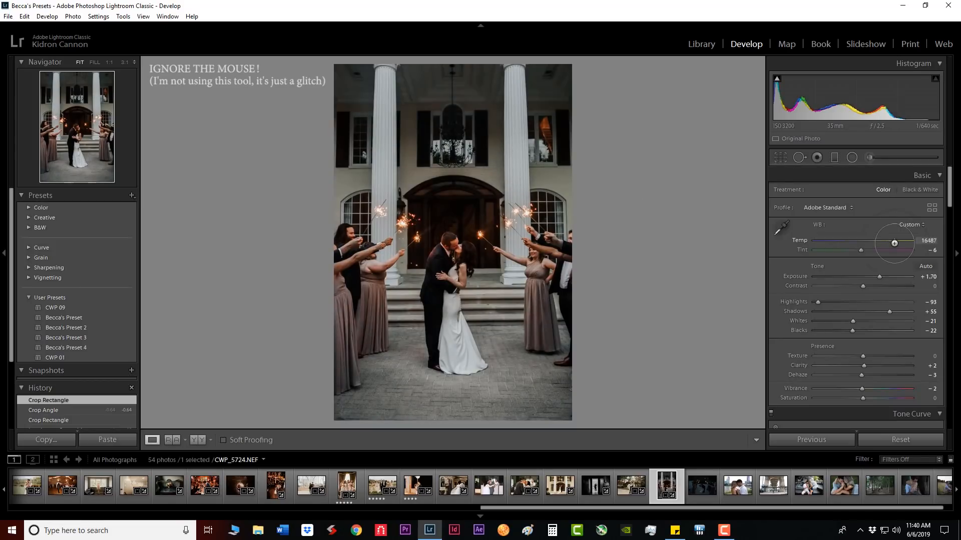
pyautogui.moveTo(888, 240); pyautogui.dragTo(895, 240)
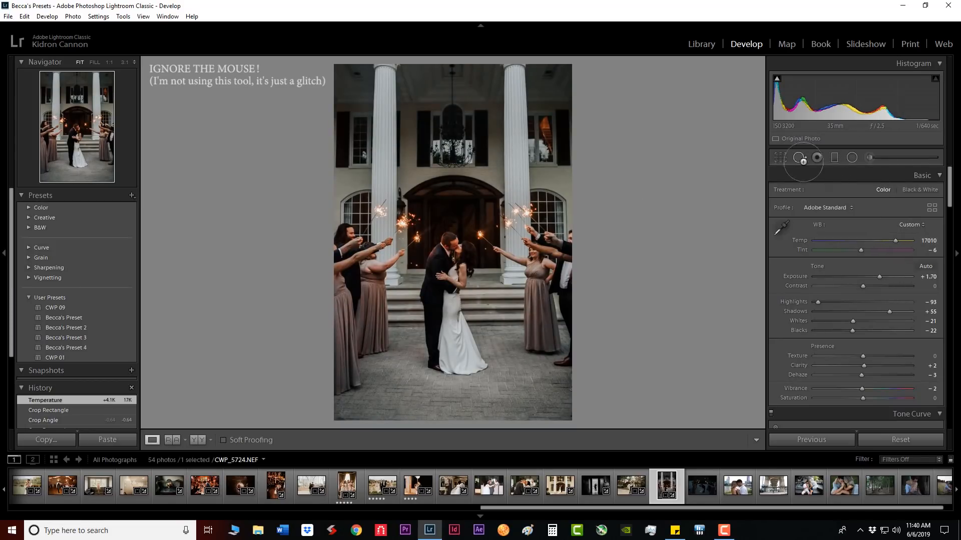
# - Try cooling the bride's face with an Adjustment Brush stroke at Temp −91 and Tint −10, and delete that adjustment
pyautogui.press('k')
pyautogui.moveTo(462, 248); pyautogui.dragTo(451, 239)
pyautogui.moveTo(824, 203); pyautogui.dragTo(857, 212)
pyautogui.press('z')
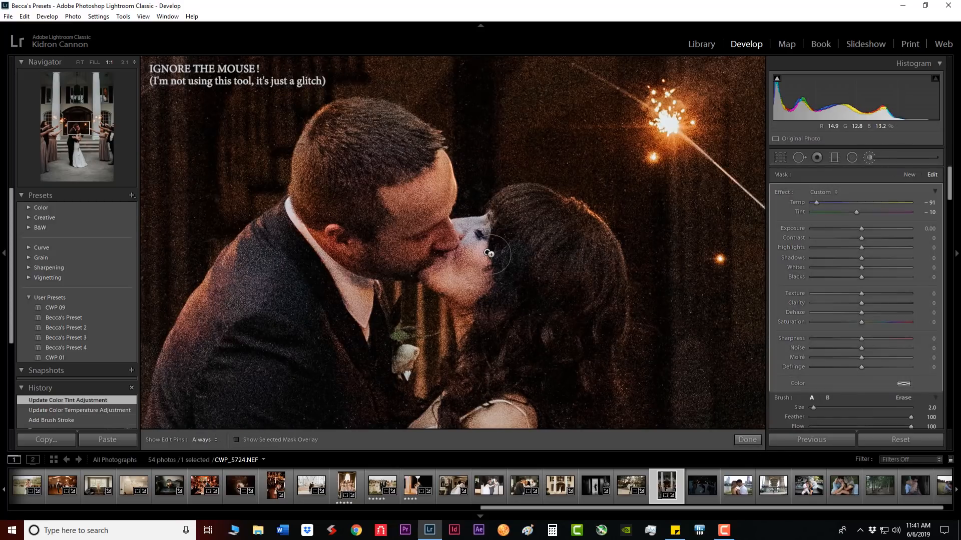
pyautogui.press('Delete')
# - Paint a fresh Adjustment Brush stroke and shift its Temp cooler
pyautogui.moveTo(390, 225); pyautogui.dragTo(421, 220)
pyautogui.moveTo(861, 212); pyautogui.dragTo(817, 203)
pyautogui.click(746, 440)
# - Lower Shadows slightly, raise Highlights, and add a little Texture to the photo
pyautogui.click(707, 386)
pyautogui.moveTo(889, 311); pyautogui.dragTo(885, 312)
pyautogui.moveTo(818, 302); pyautogui.dragTo(834, 303)
pyautogui.moveTo(862, 356); pyautogui.dragTo(867, 358)
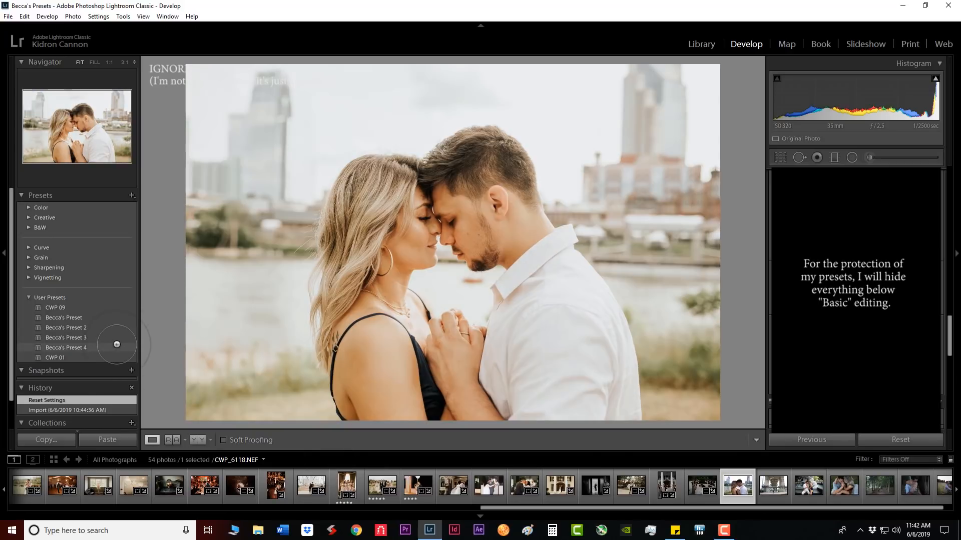
# - Apply user Preset 4 to the riverside photo of the couple touching foreheads in front of the skyline
pyautogui.click(118, 348)
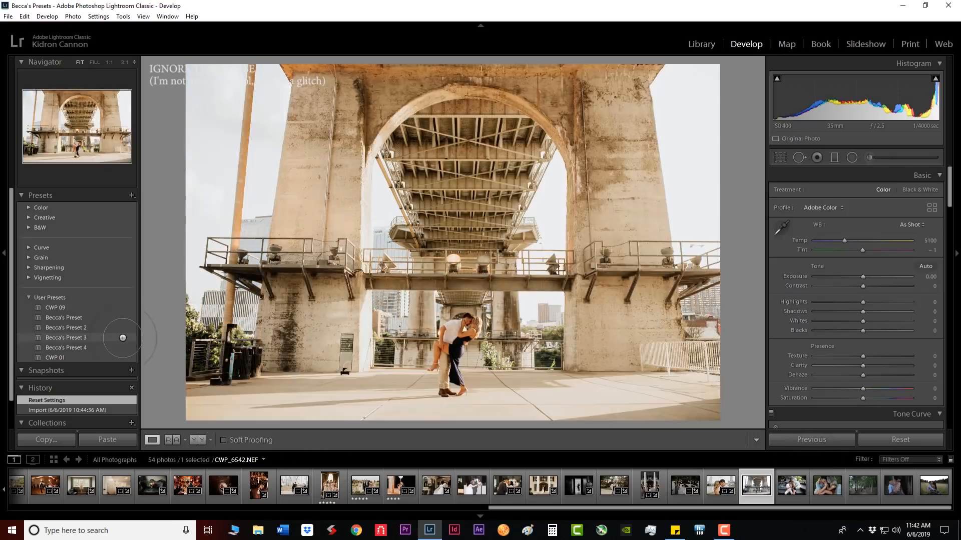
# - Lower Exposure slightly, raise Shadows and Highlights, and adjust the crop of the couple under the bridge arch
pyautogui.moveTo(871, 277); pyautogui.dragTo(868, 277)
pyautogui.moveTo(890, 312); pyautogui.dragTo(893, 312)
pyautogui.moveTo(818, 302); pyautogui.dragTo(824, 302)
pyautogui.click(780, 158)
pyautogui.press('Return')
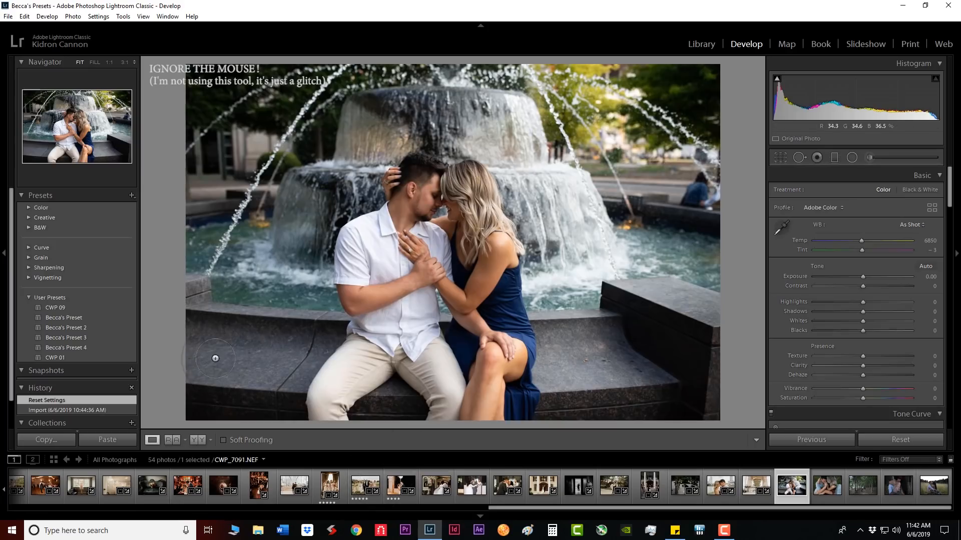
# - Apply user Preset 3 to the couple sitting at the fountain, and fine-tune the detailed sliders beyond the Basic settings
pyautogui.click(65, 338)
pyautogui.scroll(-10, 842, 342)
pyautogui.moveTo(826, 300); pyautogui.dragTo(862, 300)
pyautogui.moveTo(861, 205); pyautogui.dragTo(868, 205)
pyautogui.moveTo(862, 301); pyautogui.dragTo(873, 290)
# - Cool the fountain photo's Temp slightly and adjust its Exposure and Highlights
pyautogui.scroll(10, 872, 291)
pyautogui.moveTo(889, 240); pyautogui.dragTo(884, 240)
pyautogui.moveTo(865, 277); pyautogui.dragTo(826, 303)
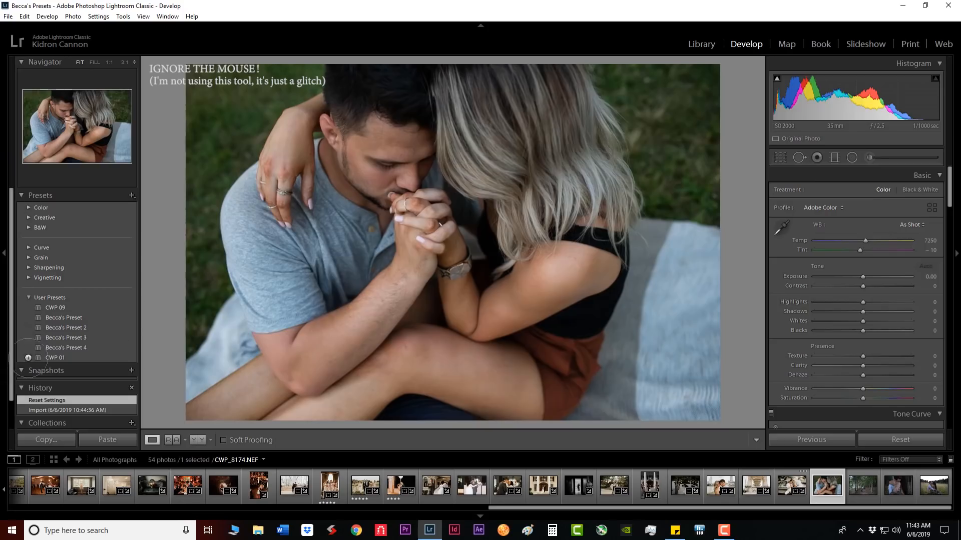
# - Apply user Preset 4 to the couple holding hands on the blanket, and crop the photo tighter around them
pyautogui.click(125, 348)
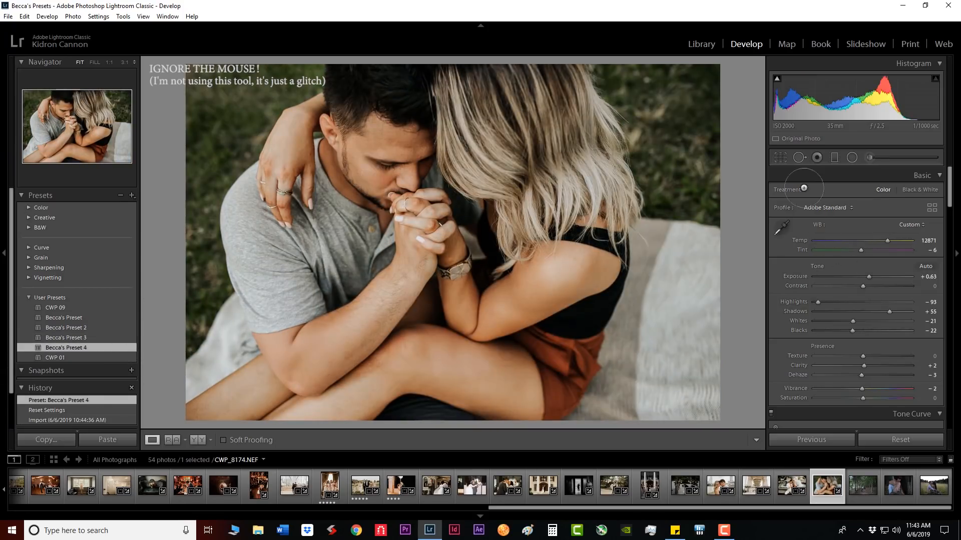
pyautogui.click(780, 157)
pyautogui.moveTo(719, 65); pyautogui.dragTo(695, 80)
pyautogui.moveTo(476, 82); pyautogui.dragTo(476, 94)
pyautogui.click(931, 255)
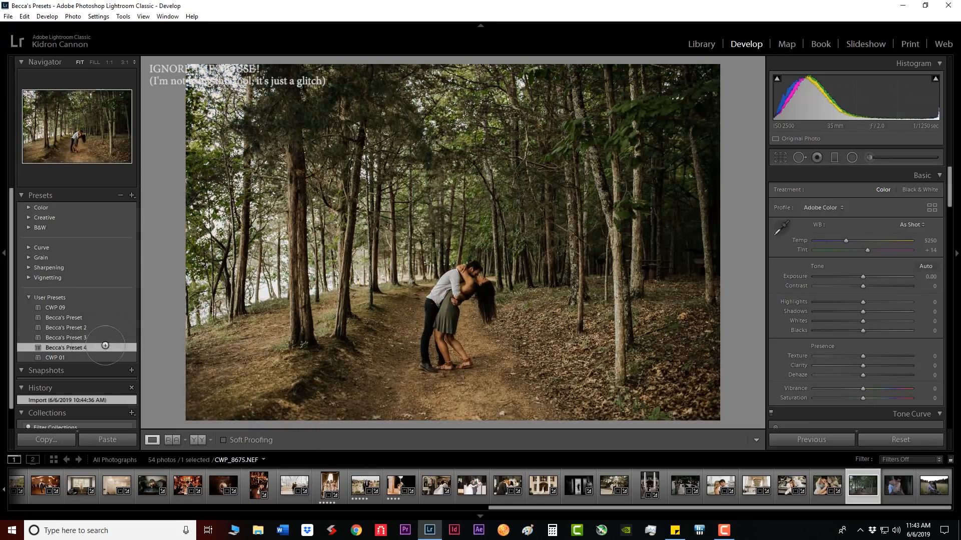
# - Apply user Preset 4 to the couple on the forest path, and adjust its Exposure, Shadows, Blacks and Tint
pyautogui.click(65, 348)
pyautogui.moveTo(874, 275); pyautogui.dragTo(872, 276)
pyautogui.moveTo(890, 311); pyautogui.dragTo(855, 331)
pyautogui.moveTo(861, 251); pyautogui.dragTo(868, 251)
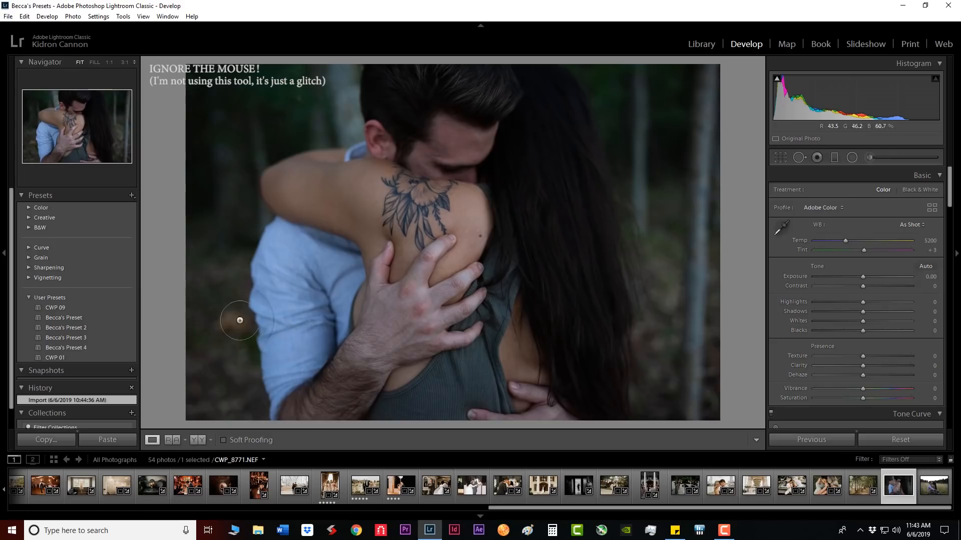
# - Apply the black-and-white user preset to the tattooed-shoulder embrace with Exposure +0.46, Texture +27, a tighter crop and more Contrast
pyautogui.click(63, 318)
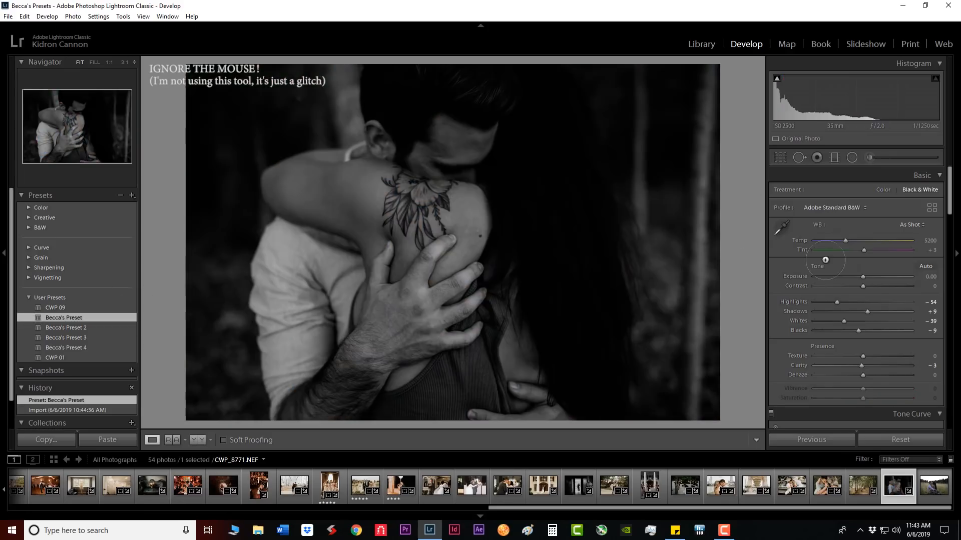
pyautogui.moveTo(862, 276); pyautogui.dragTo(867, 276)
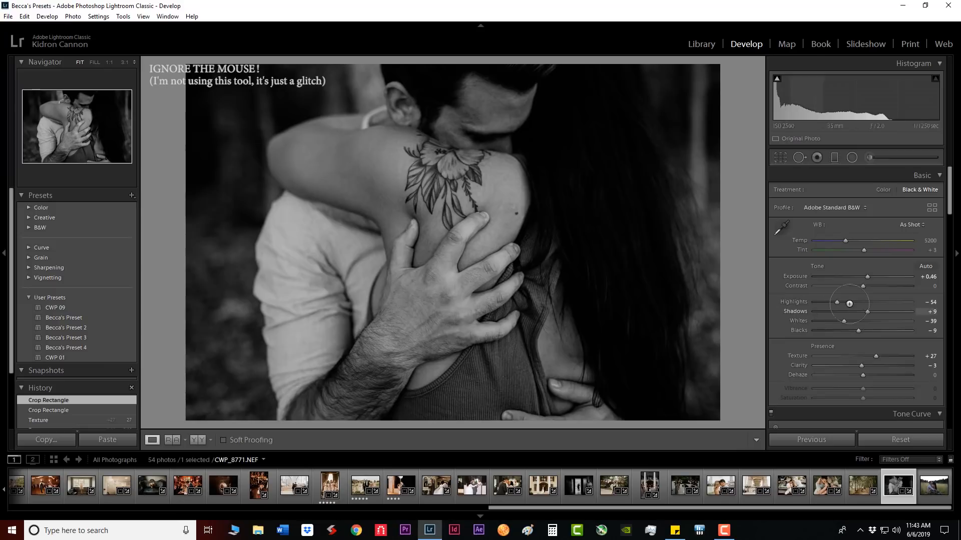
pyautogui.moveTo(862, 286); pyautogui.dragTo(867, 286)
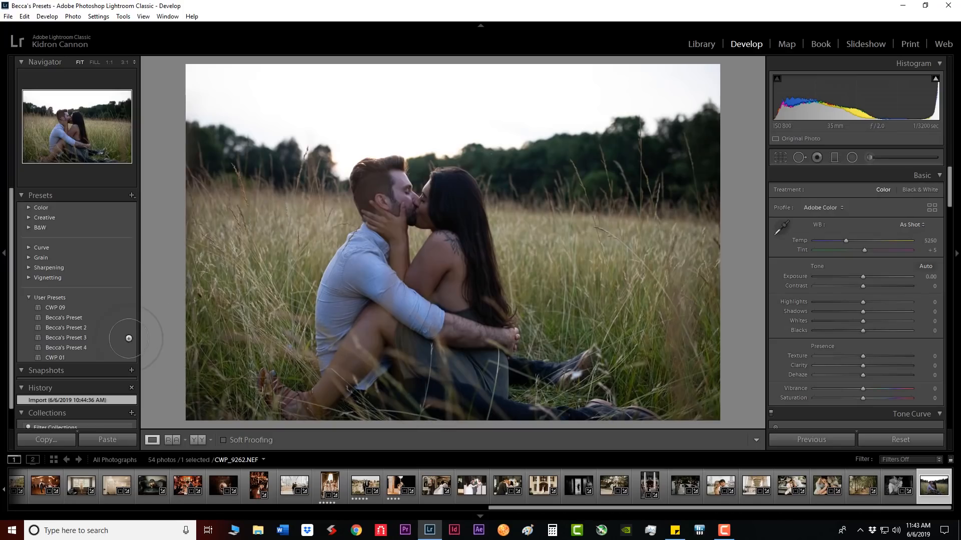
# - Apply user Preset 3 to the couple kissing in the grass field, and set Shadows to +55
pyautogui.click(127, 338)
pyautogui.moveTo(880, 312); pyautogui.dragTo(889, 312)
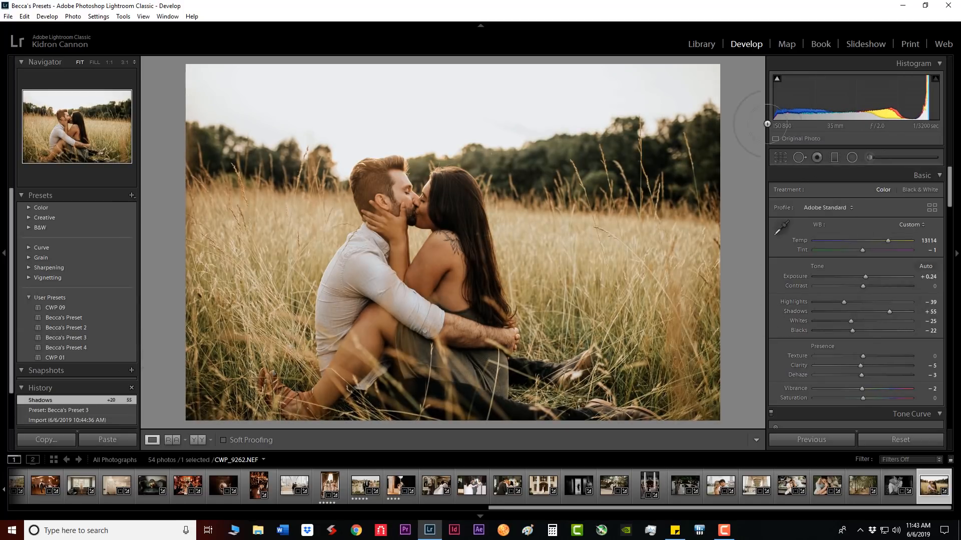
# - Straighten the grass field photo to an angle of −1.90 and crop it tighter around the couple
pyautogui.click(799, 157)
pyautogui.press('r')
pyautogui.moveTo(753, 181); pyautogui.dragTo(751, 170)
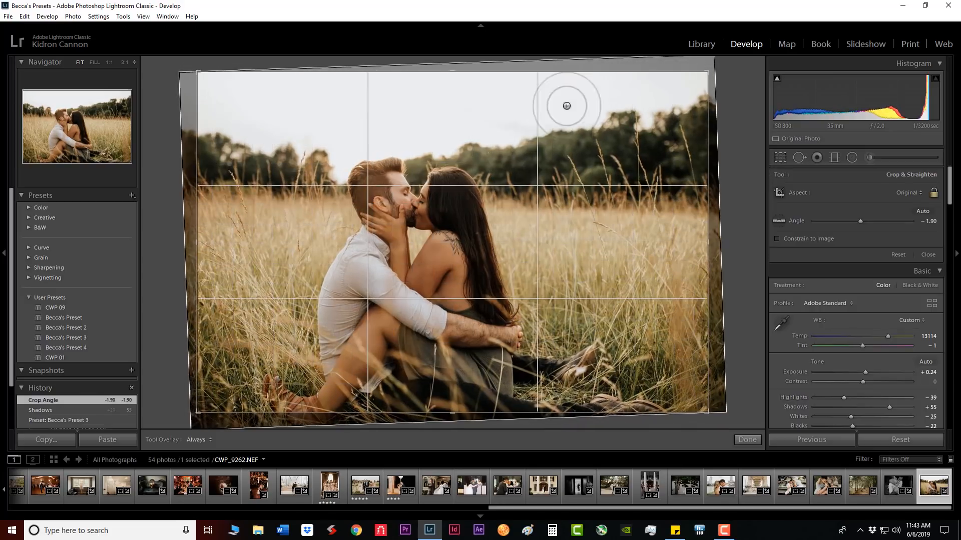
pyautogui.moveTo(456, 71); pyautogui.dragTo(458, 86)
pyautogui.moveTo(480, 192); pyautogui.dragTo(501, 192)
pyautogui.press('r')
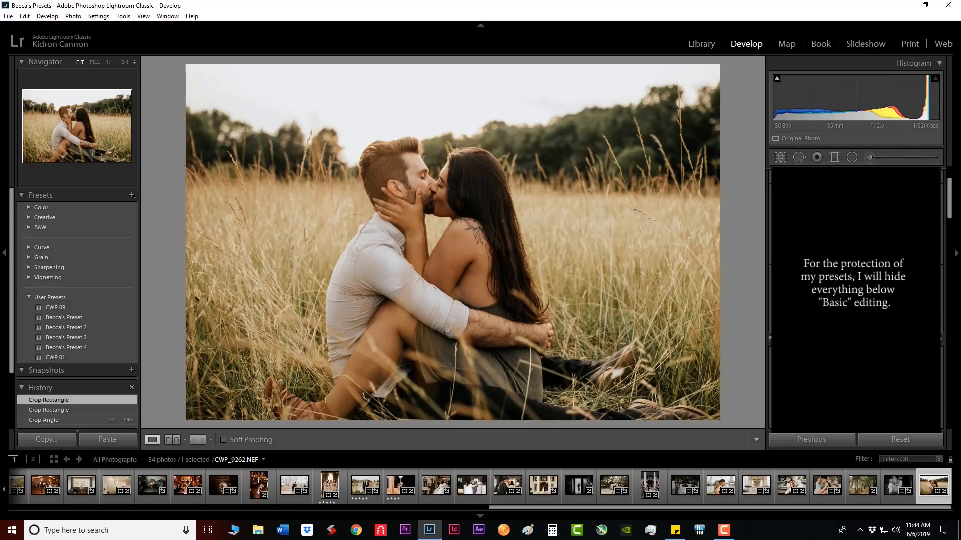
# - Reduce the Yellow saturation of the grass field photo to −73
pyautogui.scroll(-2, 856, 300)
pyautogui.scroll(-3, 856, 300)
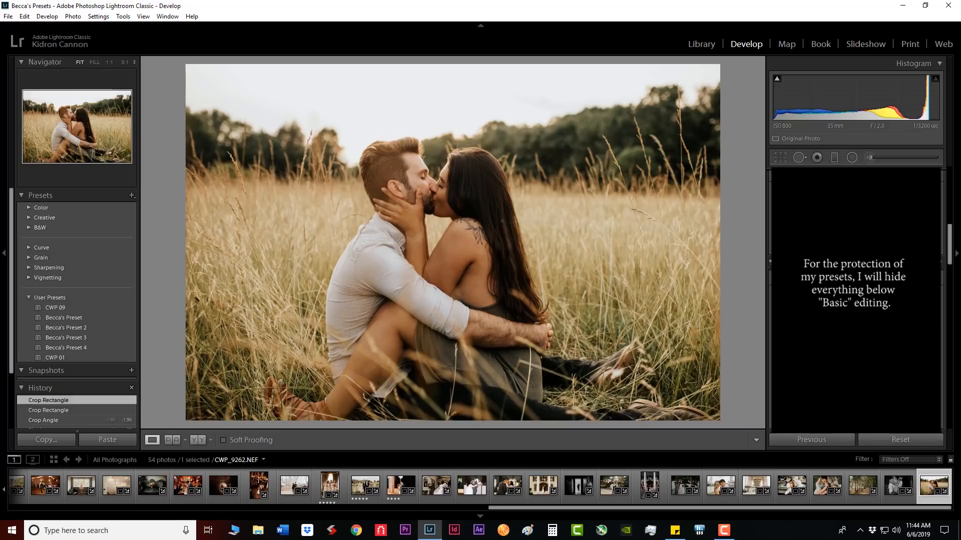
pyautogui.scroll(-8, 855, 300)
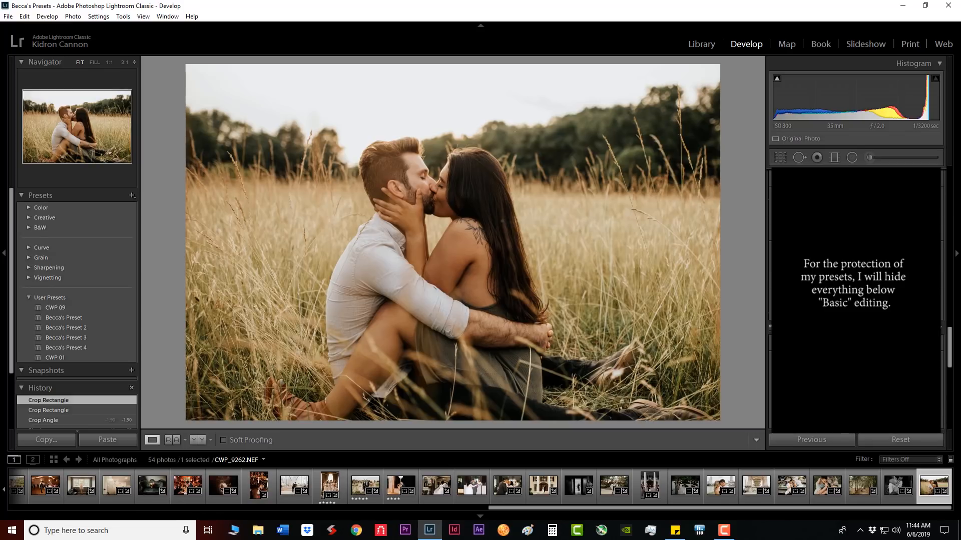
pyautogui.scroll(7, 856, 301)
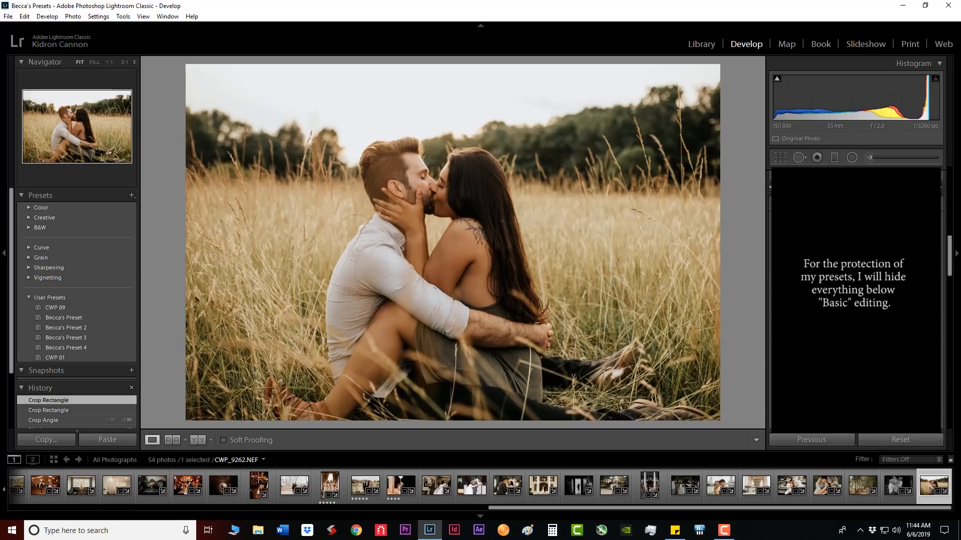
pyautogui.scroll(-1, 856, 301)
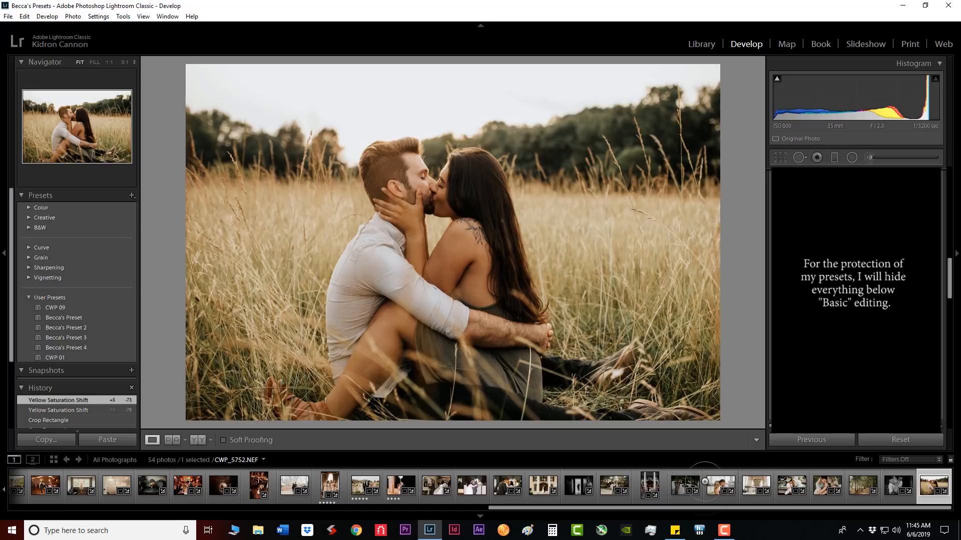
# - Look through the whole series of thumbnails to review the consistency of the edited photos
pyautogui.scroll(10, 607, 491)
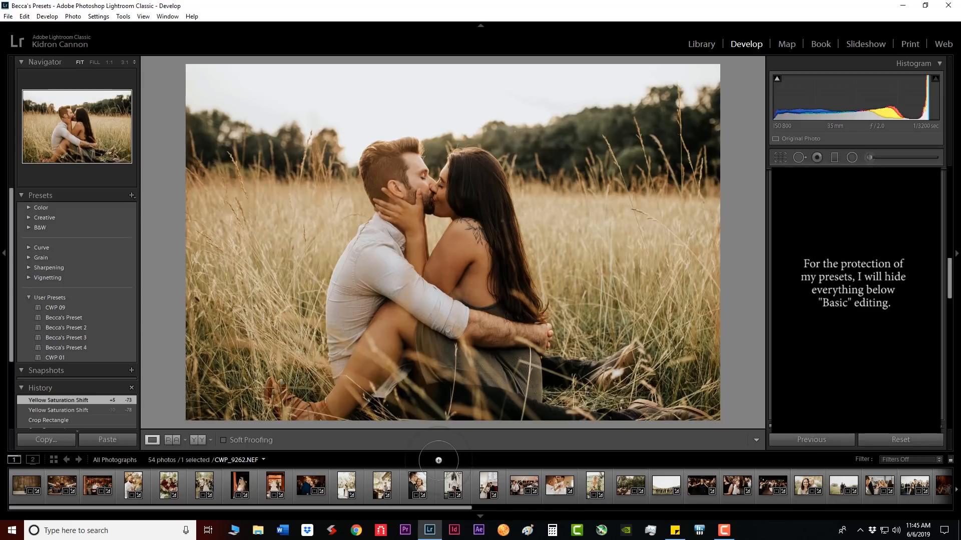
pyautogui.scroll(-5, 527, 476)
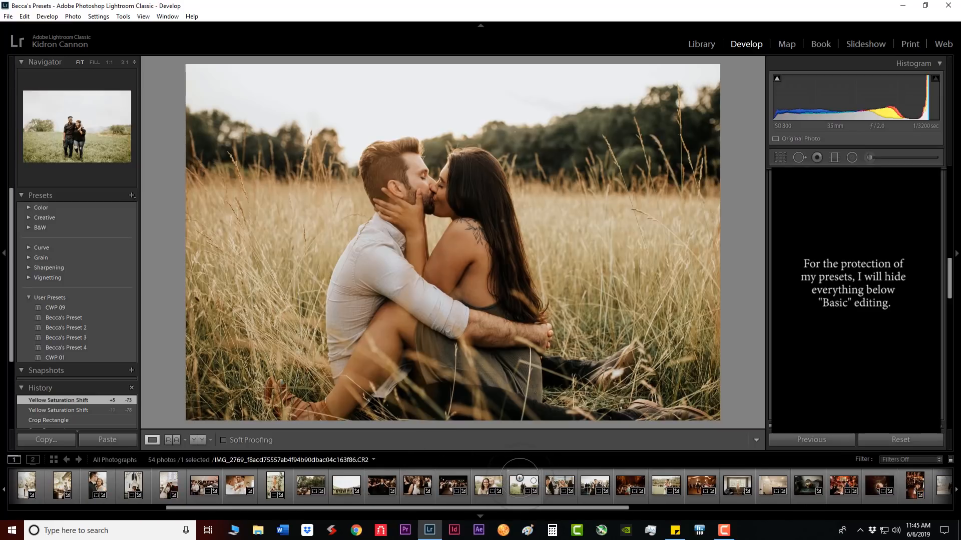
pyautogui.scroll(-5, 527, 478)
pyautogui.scroll(-5, 856, 300)
pyautogui.scroll(8, 856, 301)
pyautogui.scroll(4, 856, 301)
pyautogui.press('ctrl')
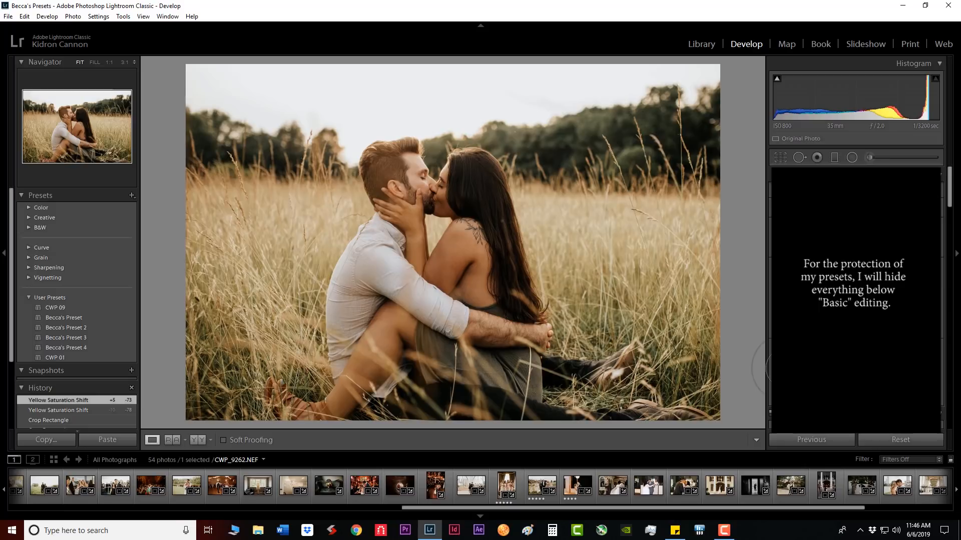
pyautogui.click(877, 158)
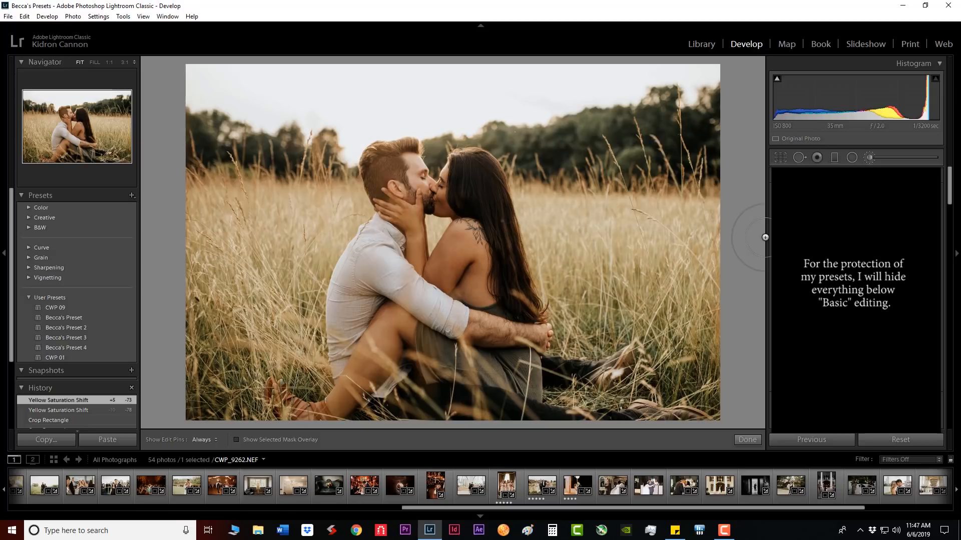
pyautogui.click(870, 158)
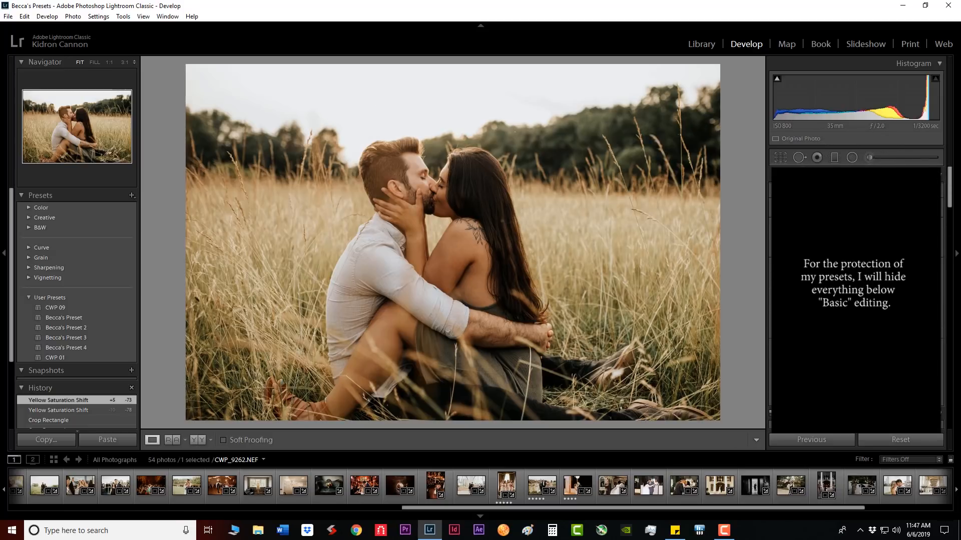
pyautogui.scroll(-10, 856, 300)
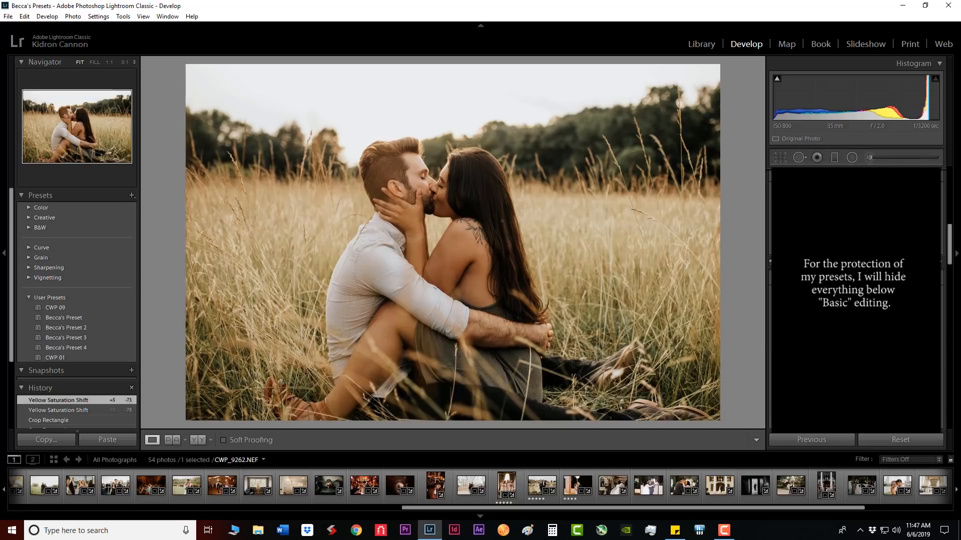
pyautogui.scroll(-3, 855, 300)
pyautogui.scroll(8, 856, 300)
pyautogui.scroll(5, 856, 300)
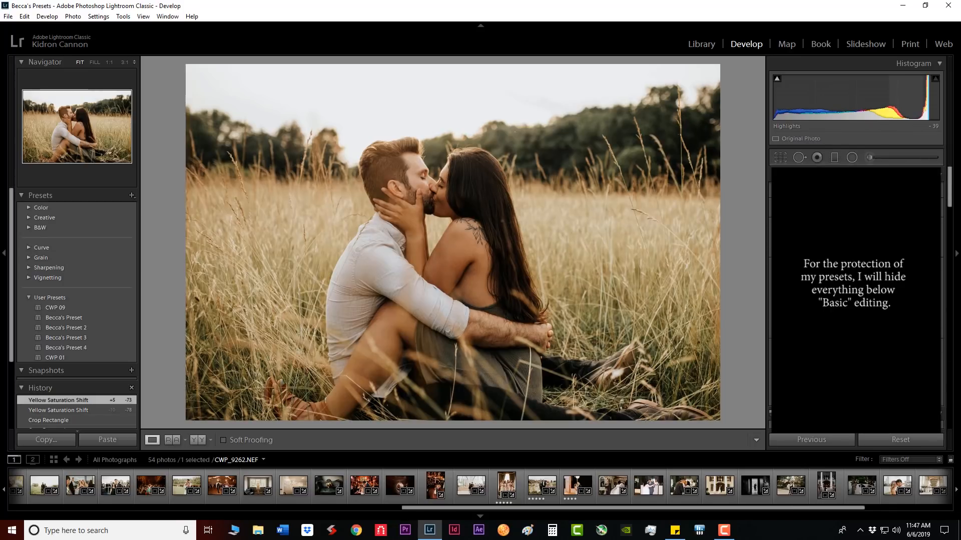